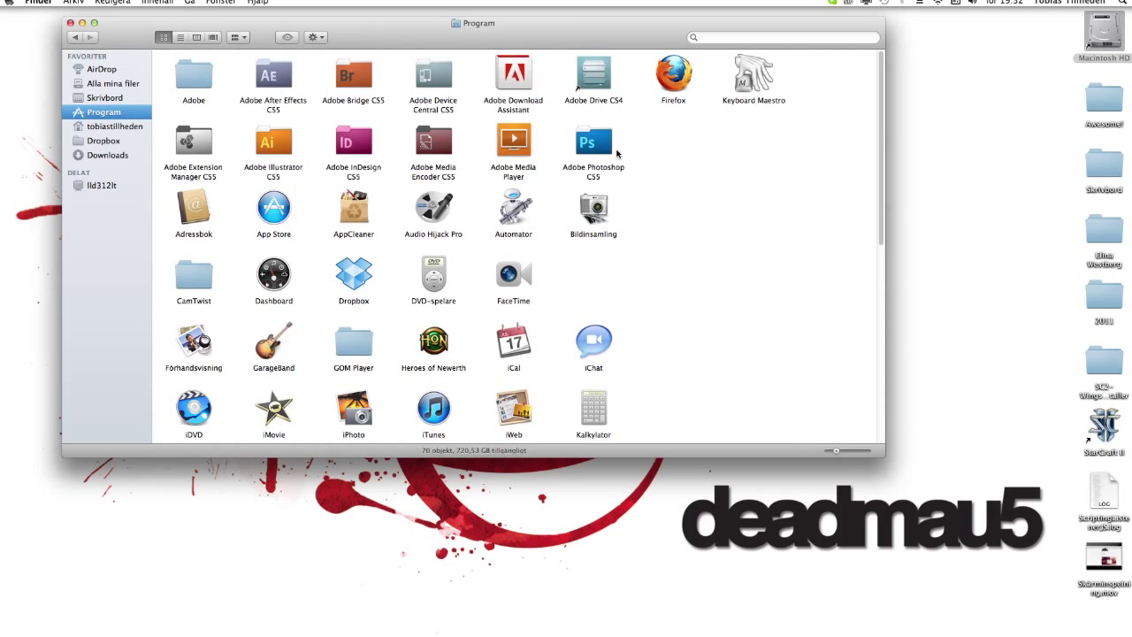
Step: Open the Adobe Photoshop CS5 folder, check the app's Get Info showing 32-bit mode, and launch Photoshop
{"action": "left_click", "coordinate": [600, 146]}
{"action": "double_click", "coordinate": [600, 146]}
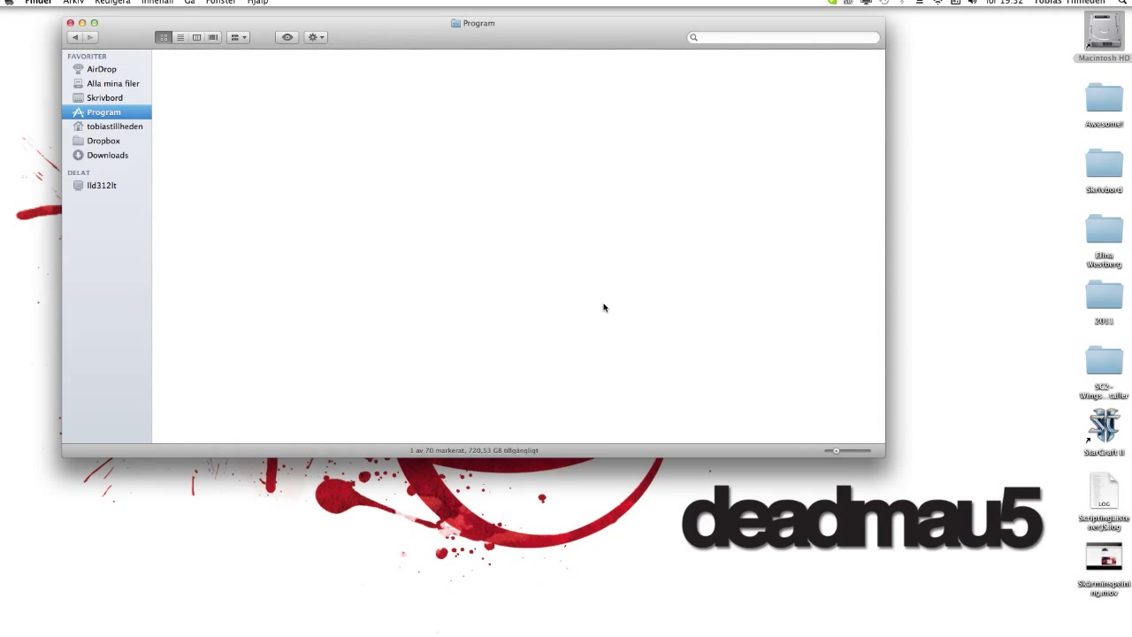
{"action": "right_click", "coordinate": [183, 58]}
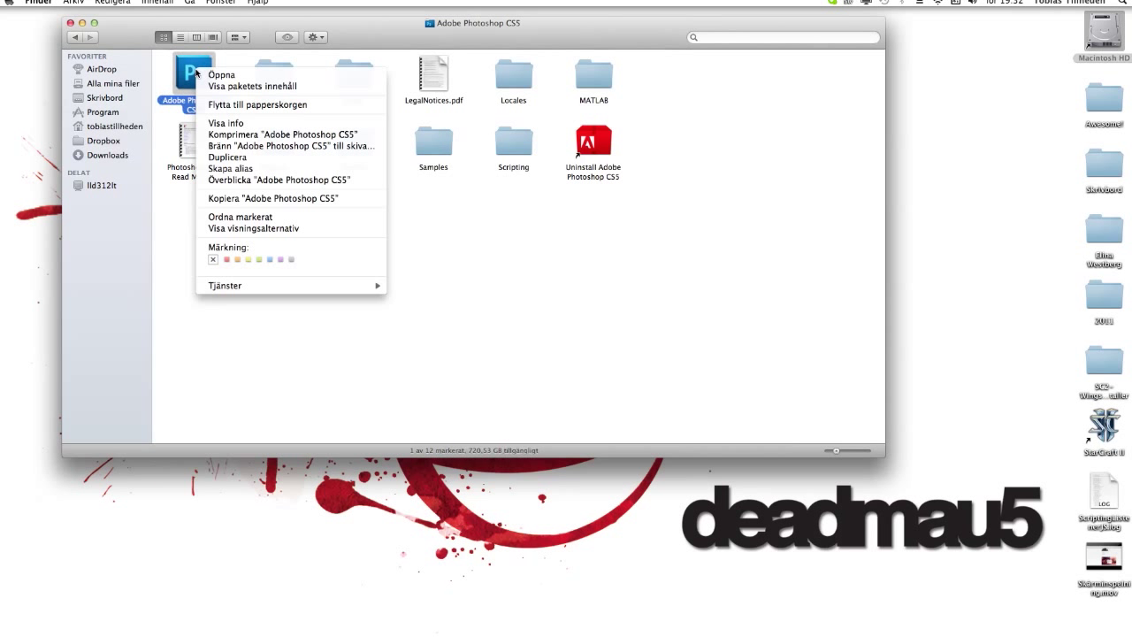
{"action": "left_click", "coordinate": [230, 123]}
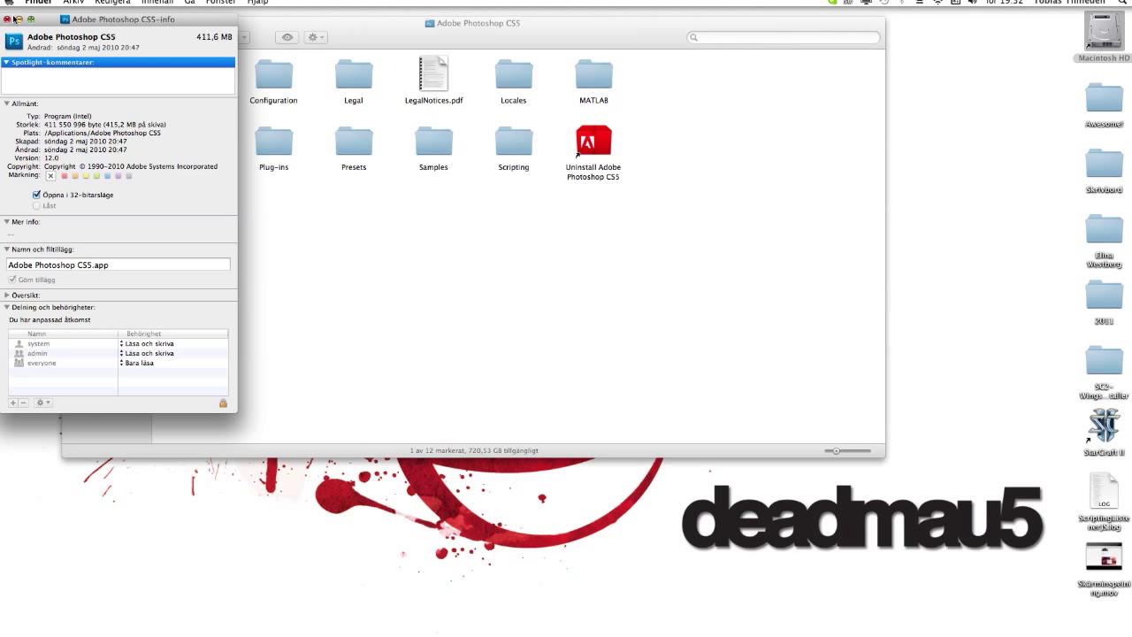
{"action": "left_click", "coordinate": [8, 19]}
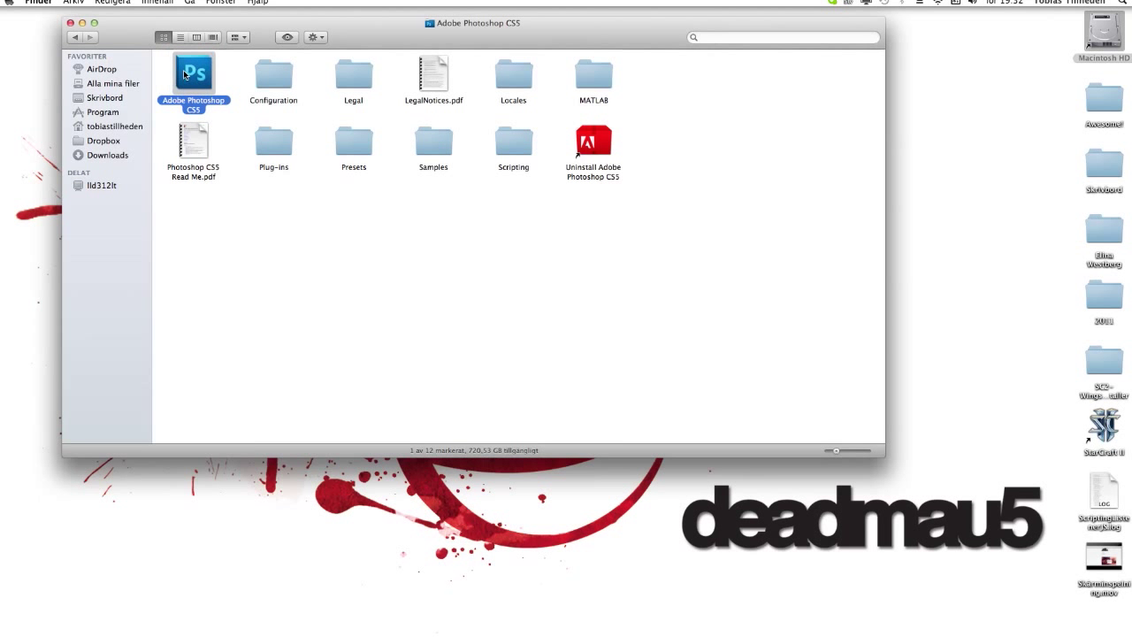
{"action": "double_click", "coordinate": [178, 87]}
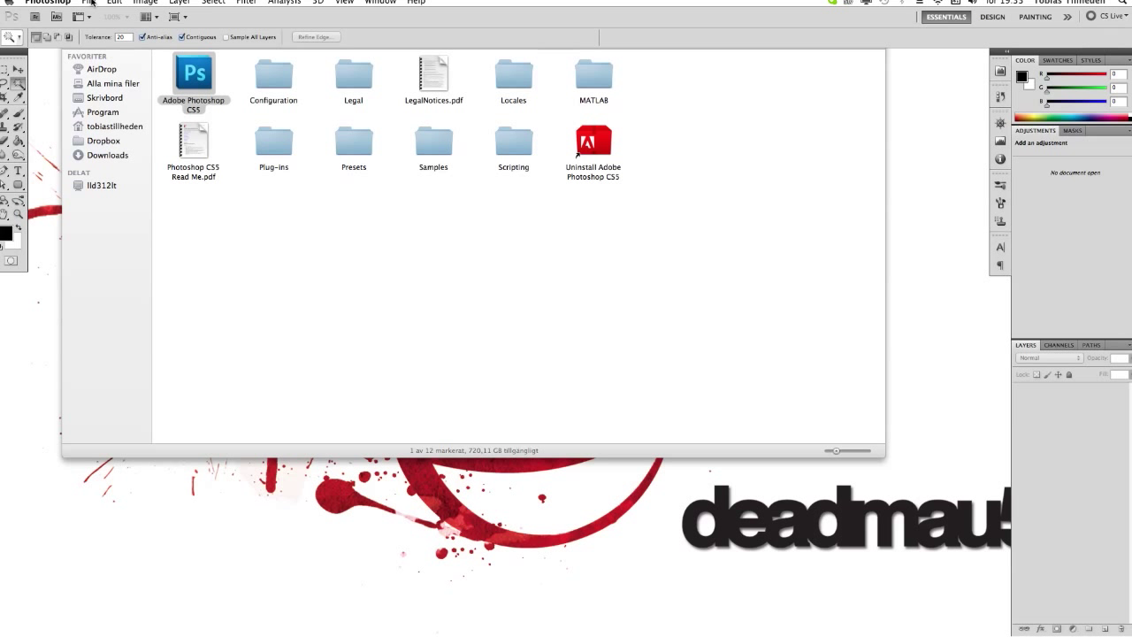
Step: Choose File > Import > Video Frames to Layers
{"action": "left_click", "coordinate": [89, 3]}
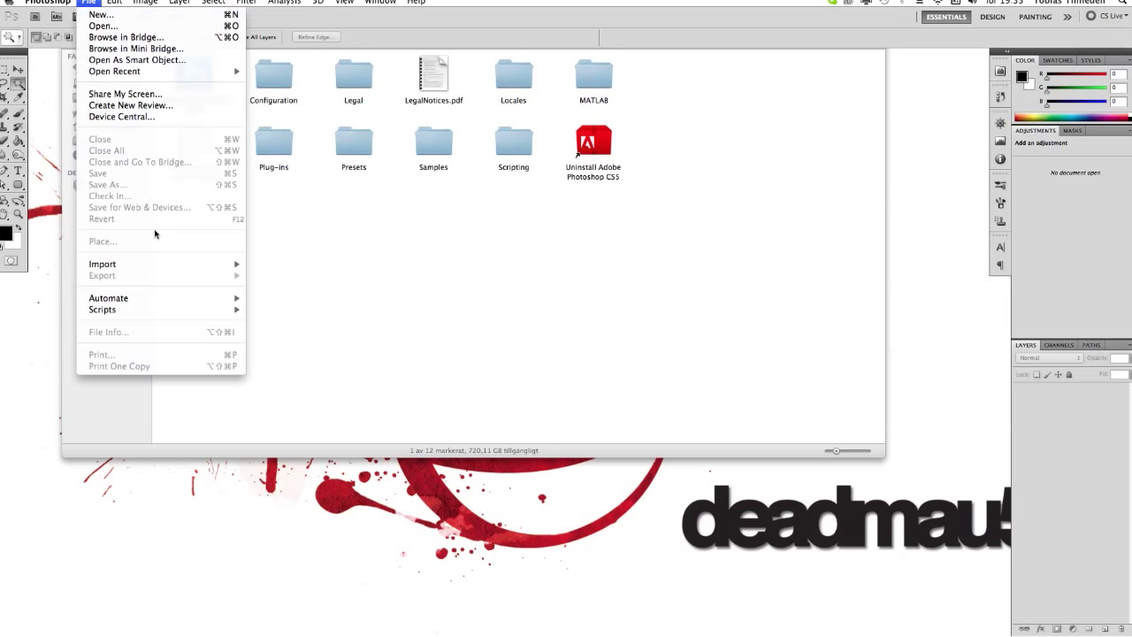
{"action": "mouse_move", "coordinate": [157, 309]}
{"action": "mouse_move", "coordinate": [219, 265]}
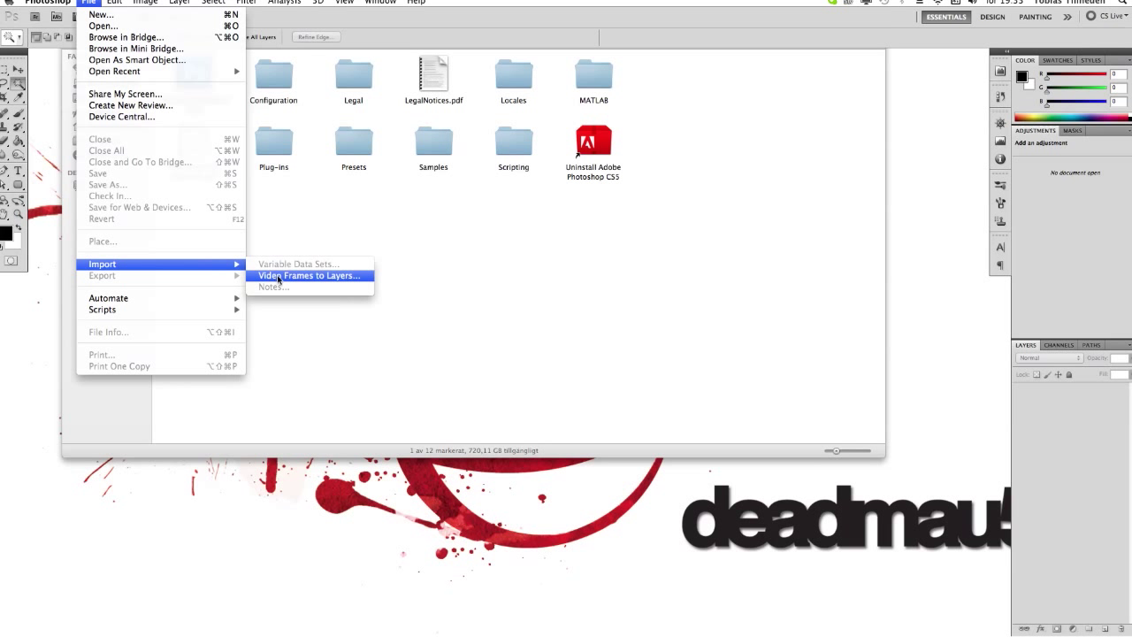
{"action": "left_click", "coordinate": [281, 277]}
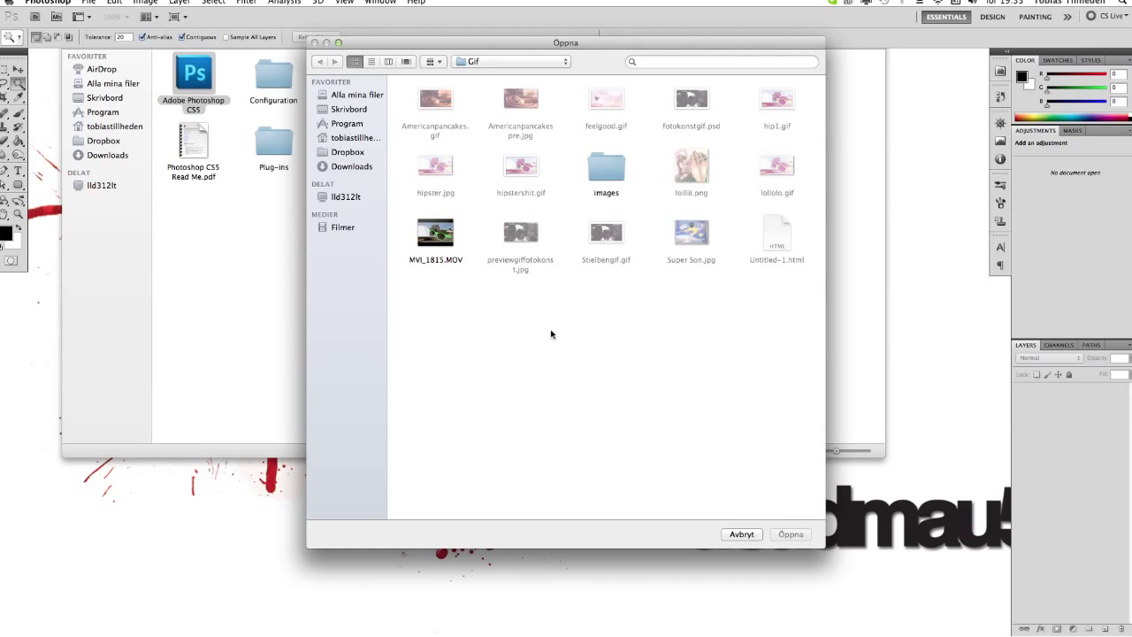
Step: Browse to Filmer > iPhoto and open the MVI_9226 video for import
{"action": "left_click", "coordinate": [358, 109]}
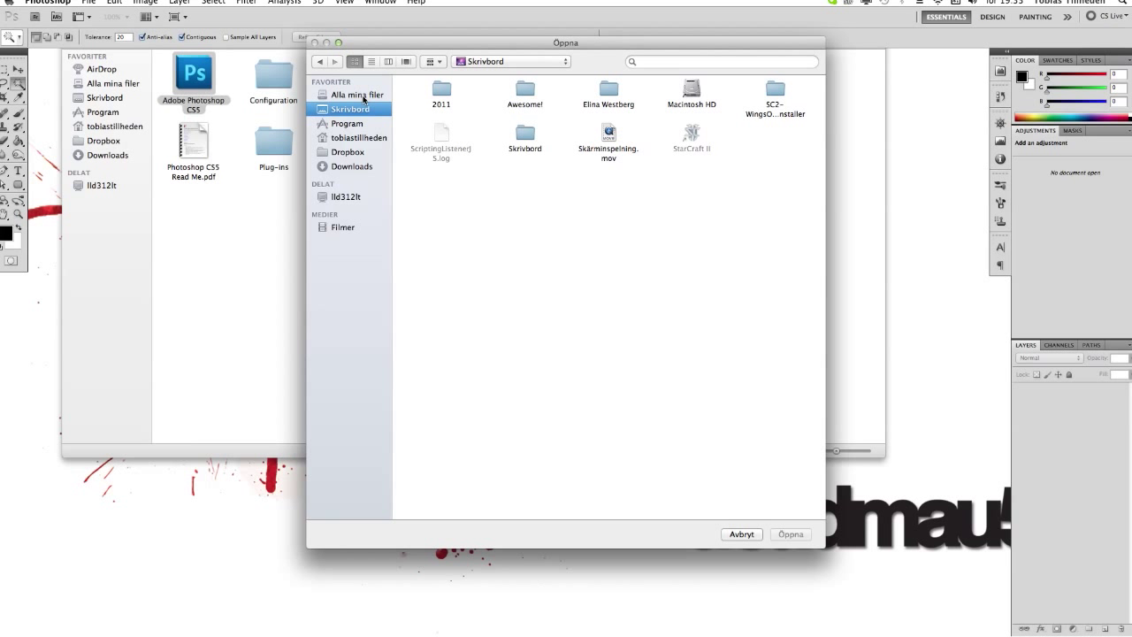
{"action": "left_click", "coordinate": [362, 126]}
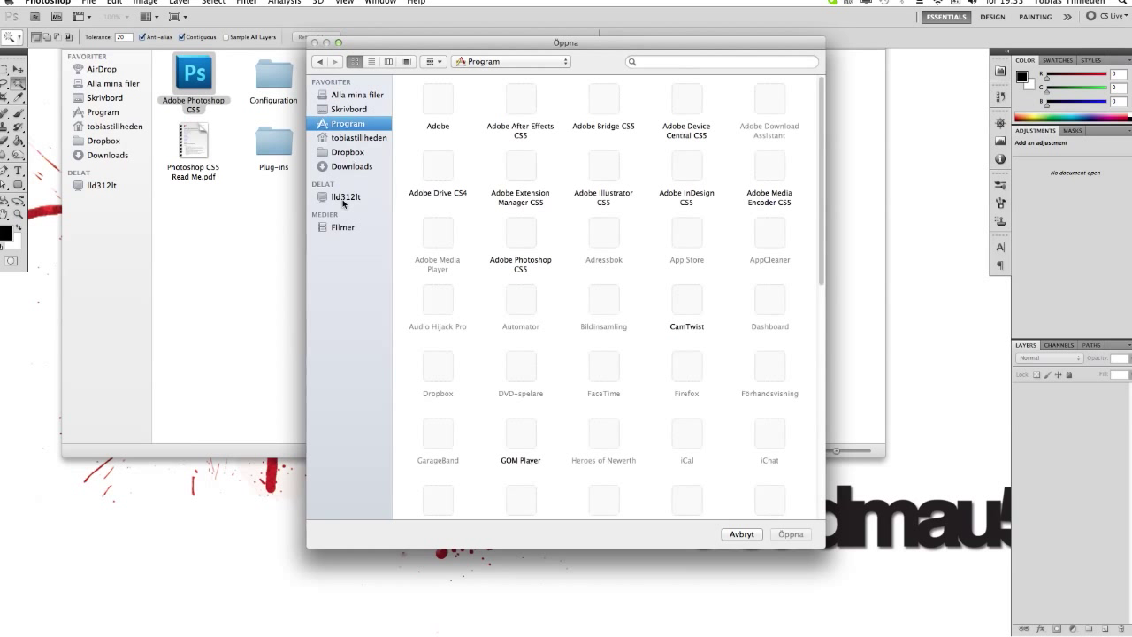
{"action": "left_click", "coordinate": [352, 228]}
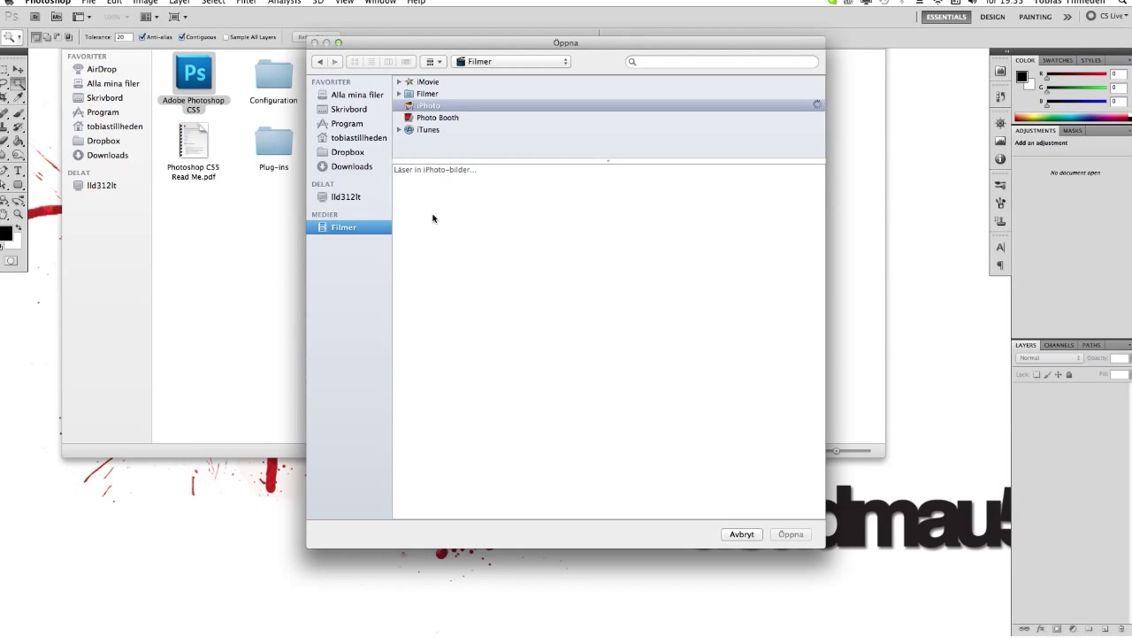
{"action": "left_click", "coordinate": [427, 107]}
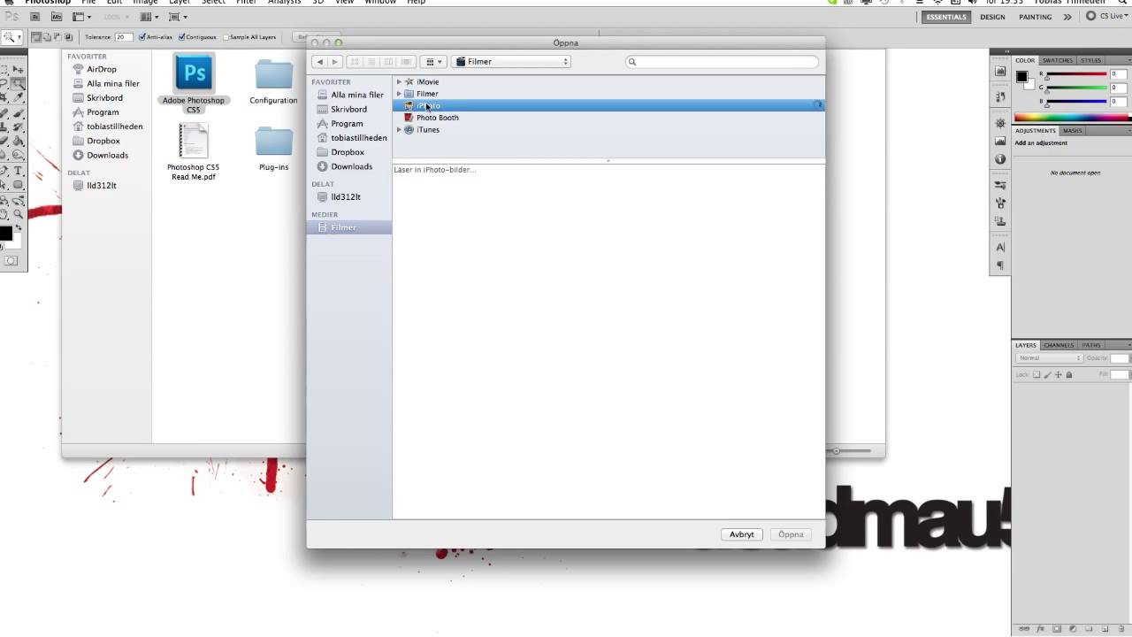
{"action": "left_click", "coordinate": [728, 379]}
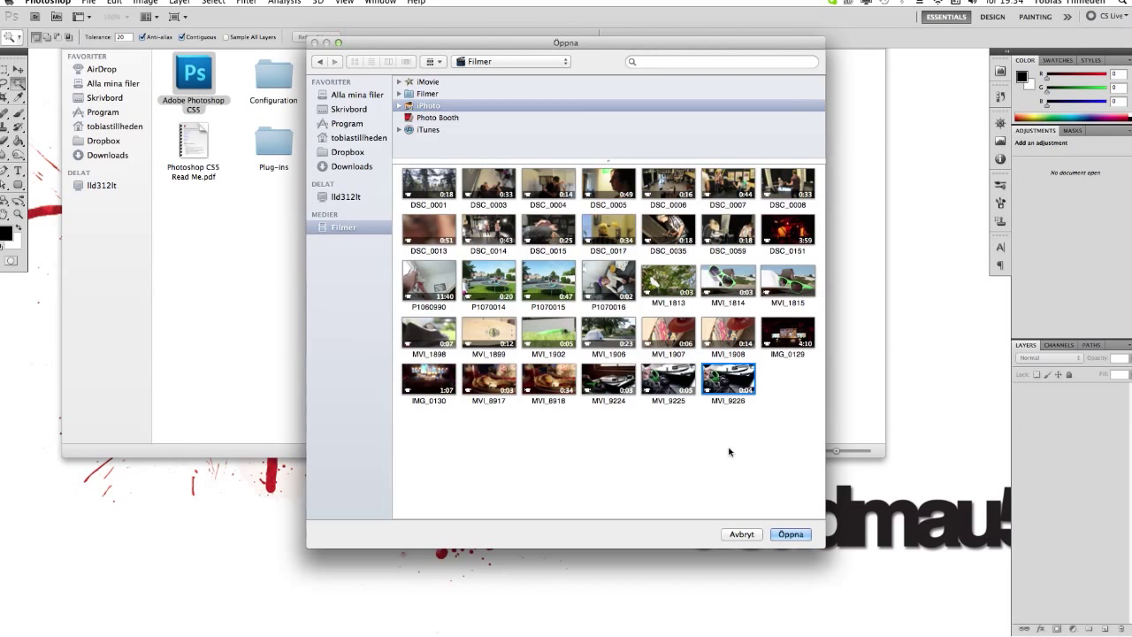
{"action": "left_click", "coordinate": [777, 538]}
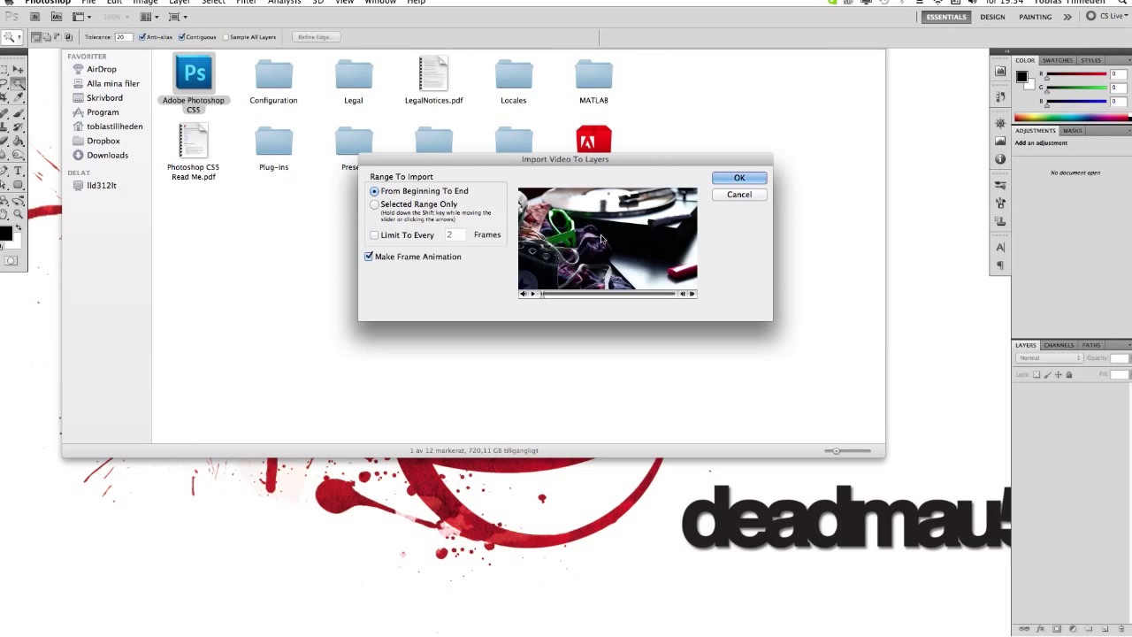
Step: Import all frames from beginning to end with Make Frame Animation enabled
{"action": "left_click", "coordinate": [737, 178]}
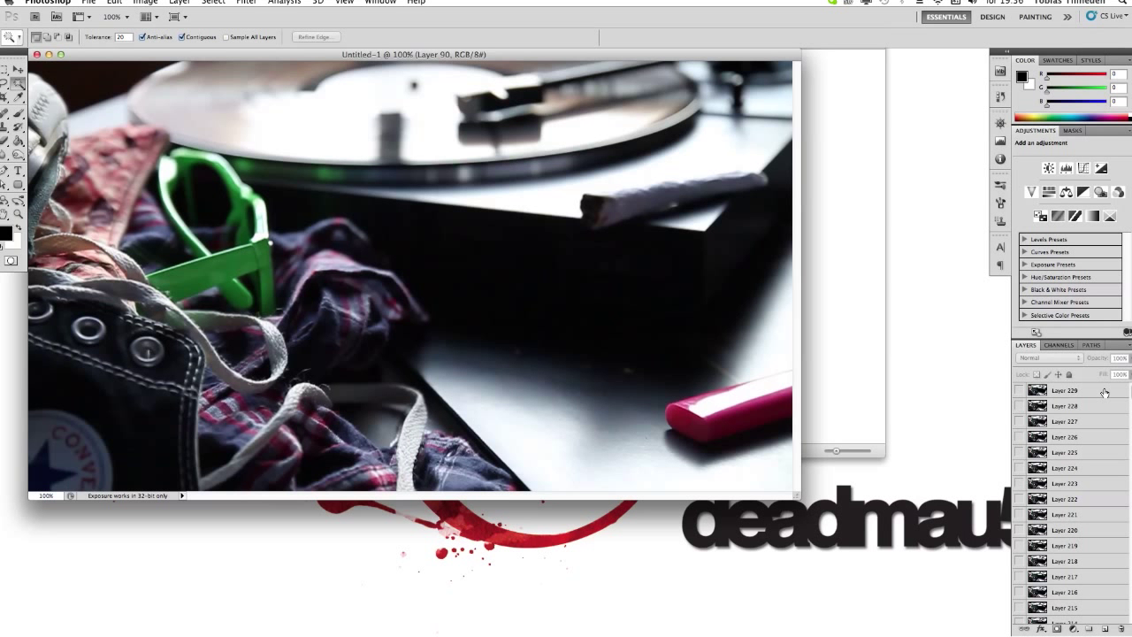
Step: Delete frame layers 90 through 229 and open the Window menu
{"action": "left_click", "coordinate": [1104, 391], "text": "shift"}
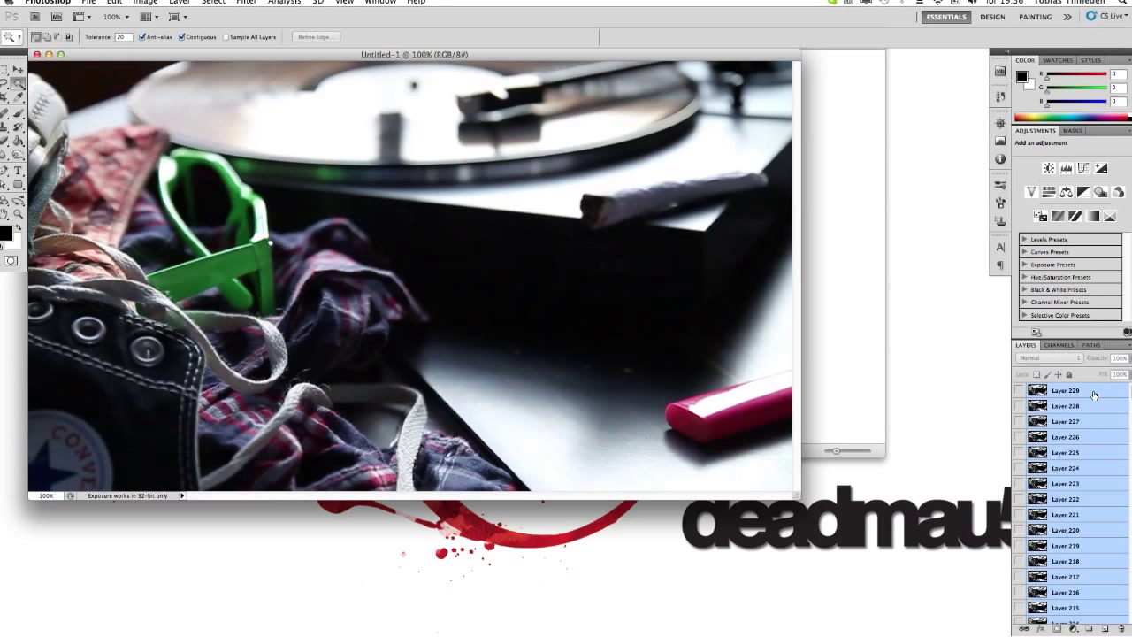
{"action": "key", "text": "Delete"}
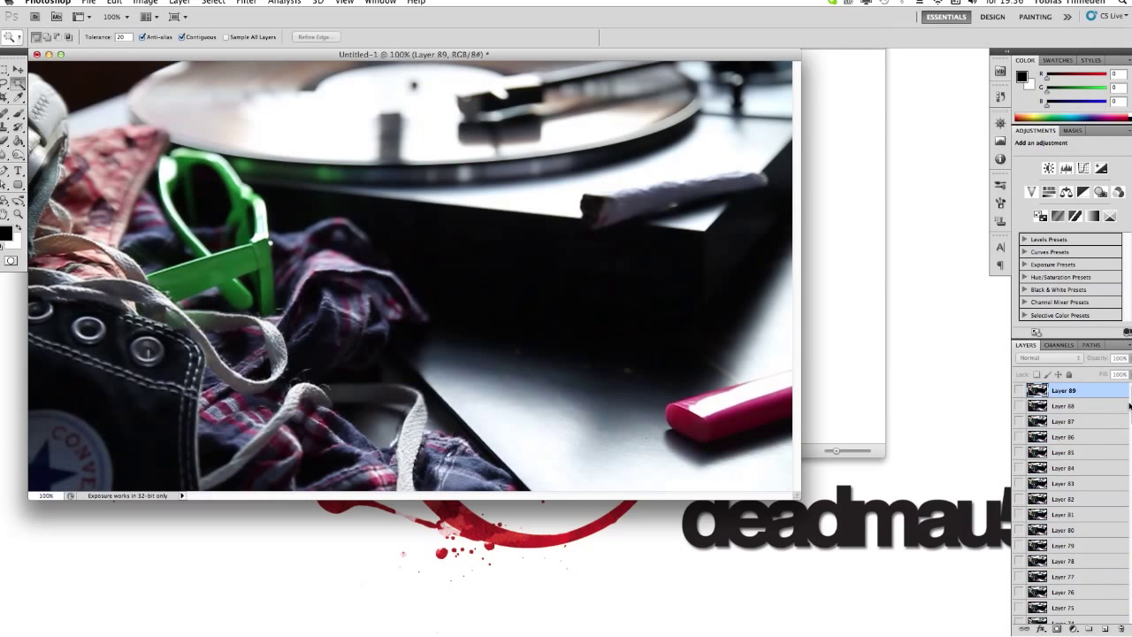
{"action": "left_click", "coordinate": [280, 4]}
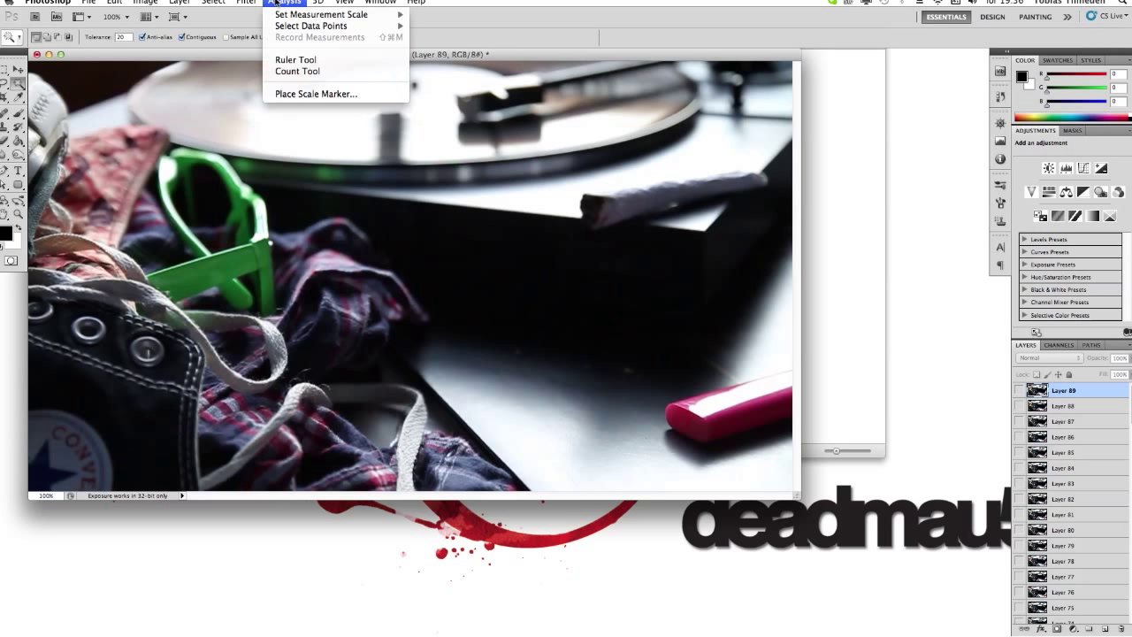
{"action": "mouse_move", "coordinate": [344, 2]}
{"action": "mouse_move", "coordinate": [380, 3]}
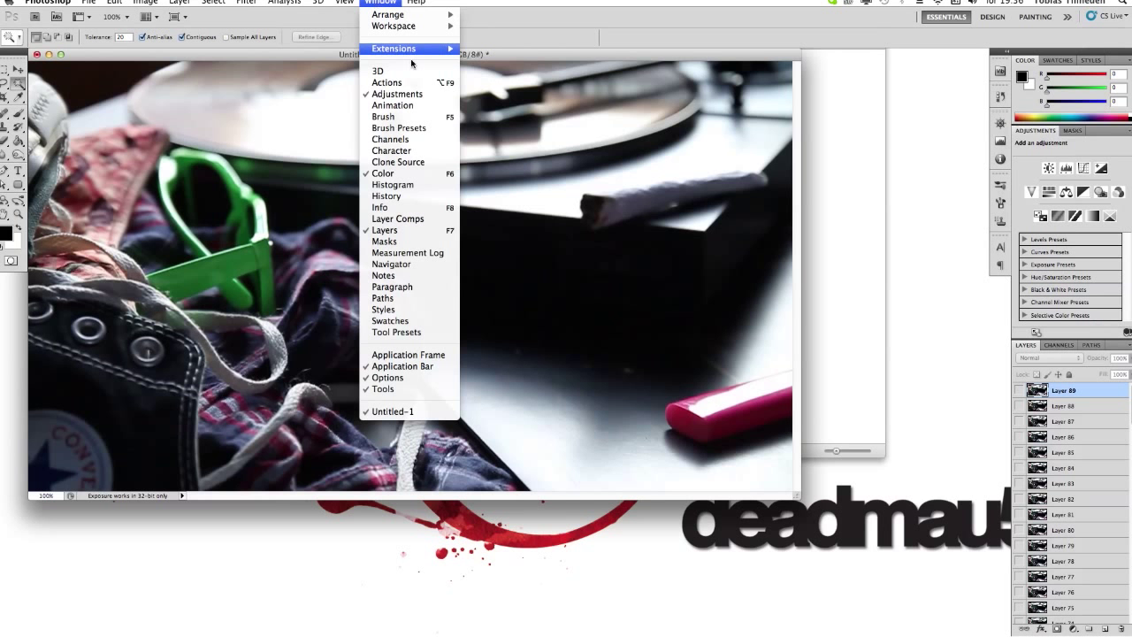
Step: Show the Animation (Frames) panel, preview the playback, and return to the first frame
{"action": "left_click", "coordinate": [419, 107]}
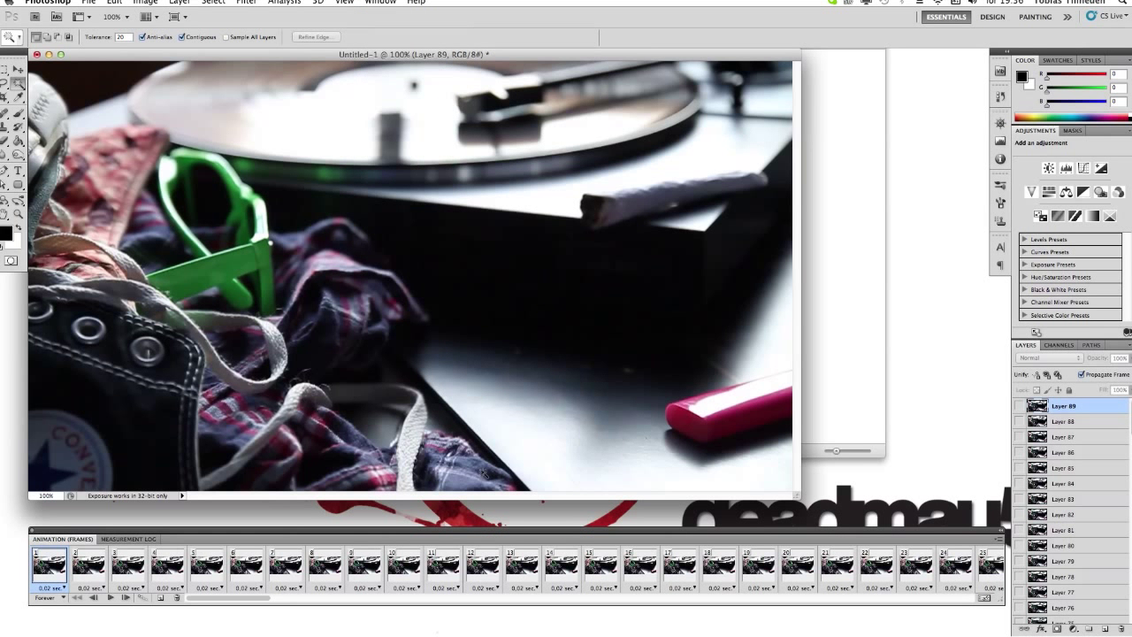
{"action": "left_click", "coordinate": [110, 598]}
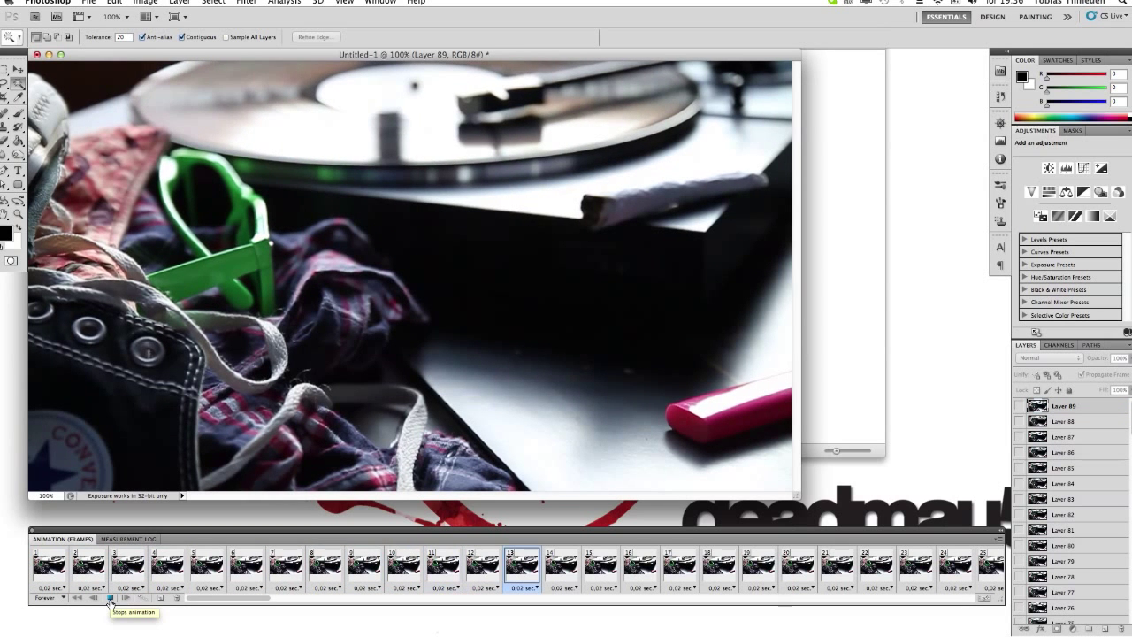
{"action": "left_click", "coordinate": [110, 598]}
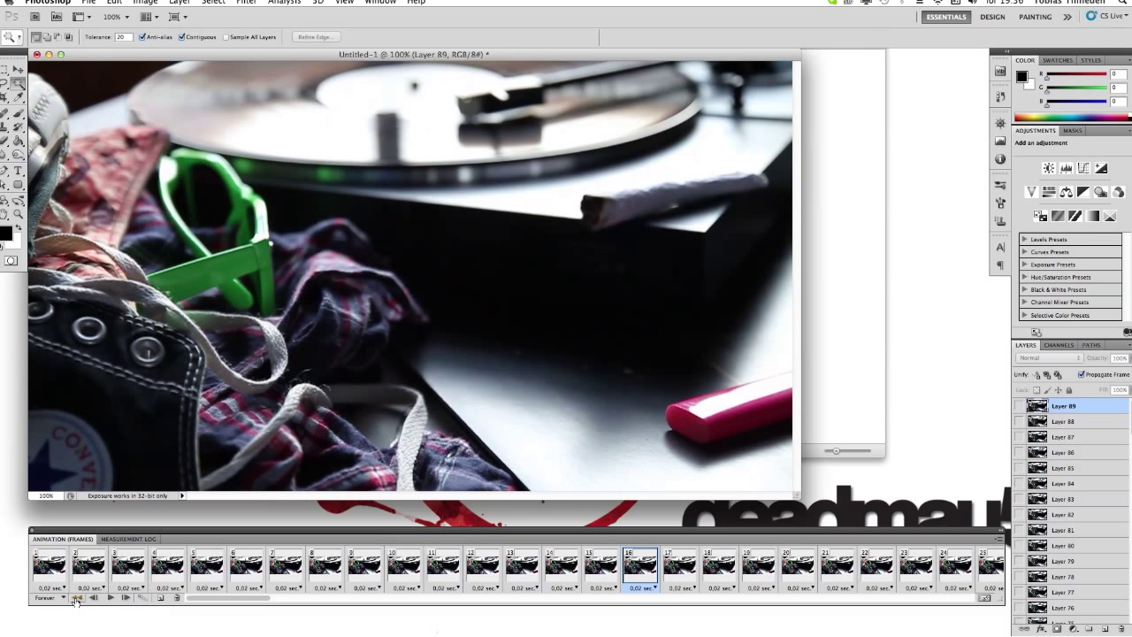
{"action": "left_click", "coordinate": [77, 598]}
Step: Select Layer 2 as the start of the frame-layer range
{"action": "scroll", "coordinate": [1070, 513], "scroll_direction": "down", "scroll_amount": 10}
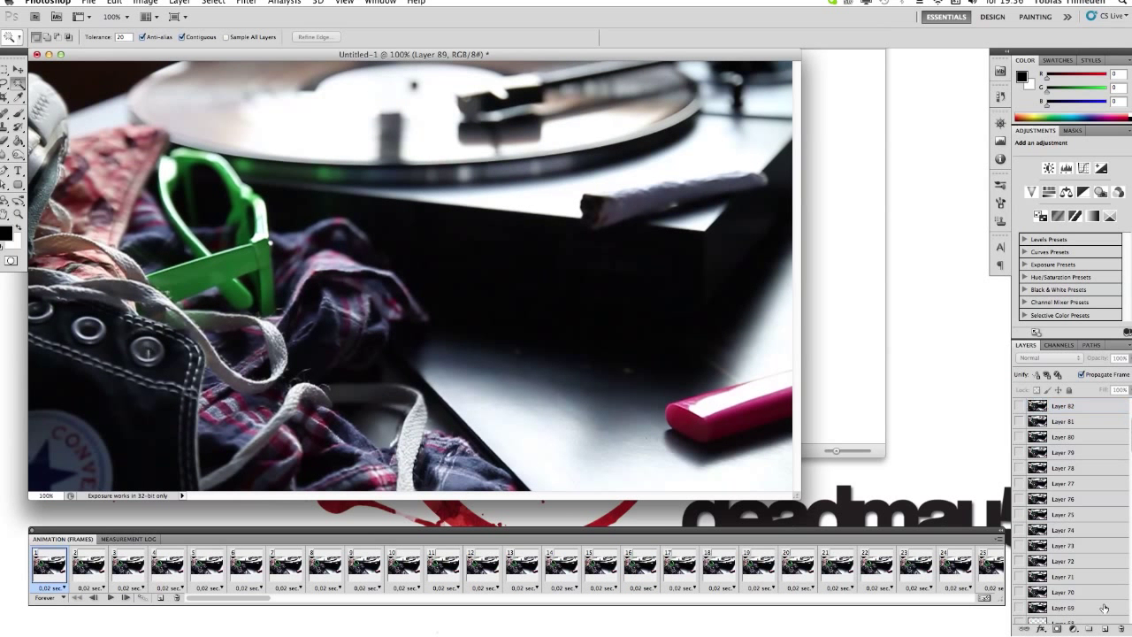
{"action": "scroll", "coordinate": [1071, 513], "scroll_direction": "down", "scroll_amount": 15}
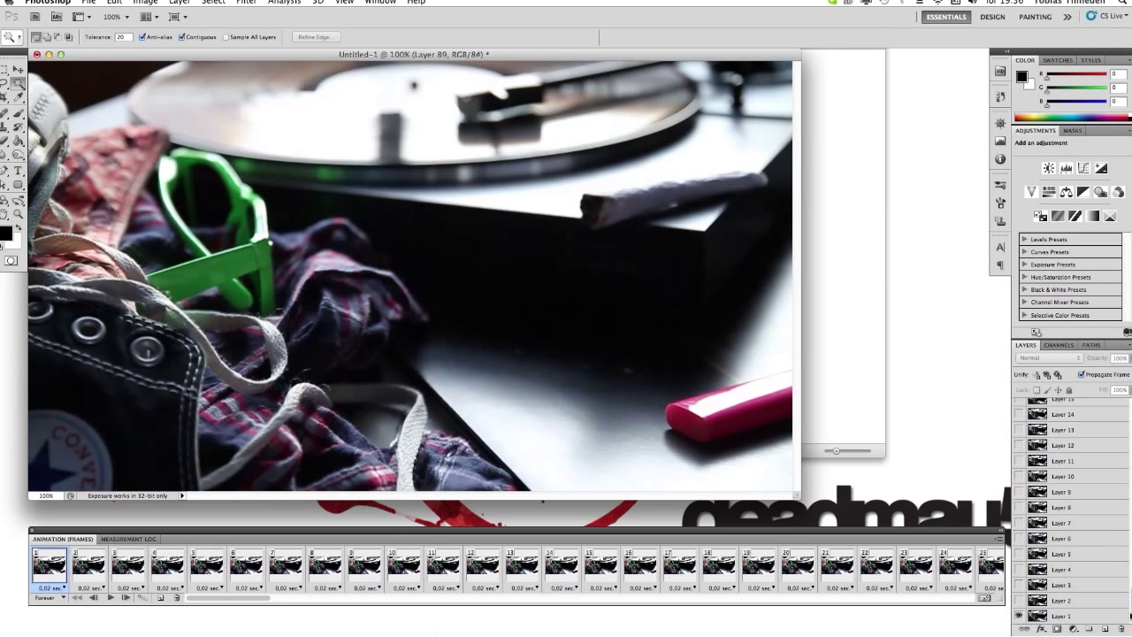
{"action": "left_click", "coordinate": [1084, 603]}
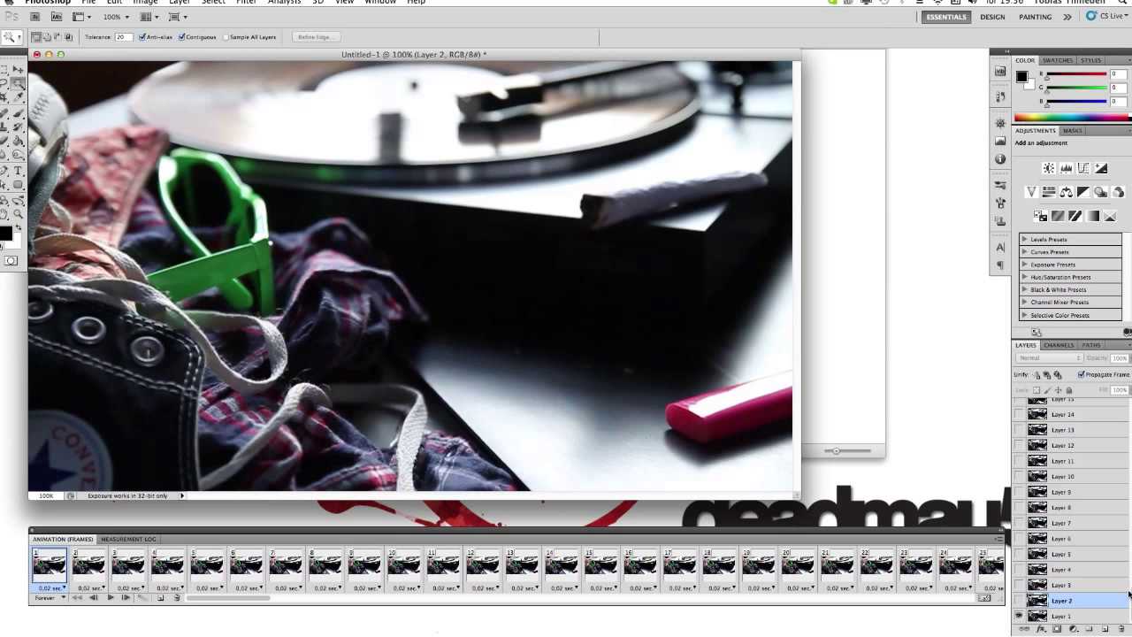
{"action": "scroll", "coordinate": [1071, 511], "scroll_direction": "up", "scroll_amount": 15}
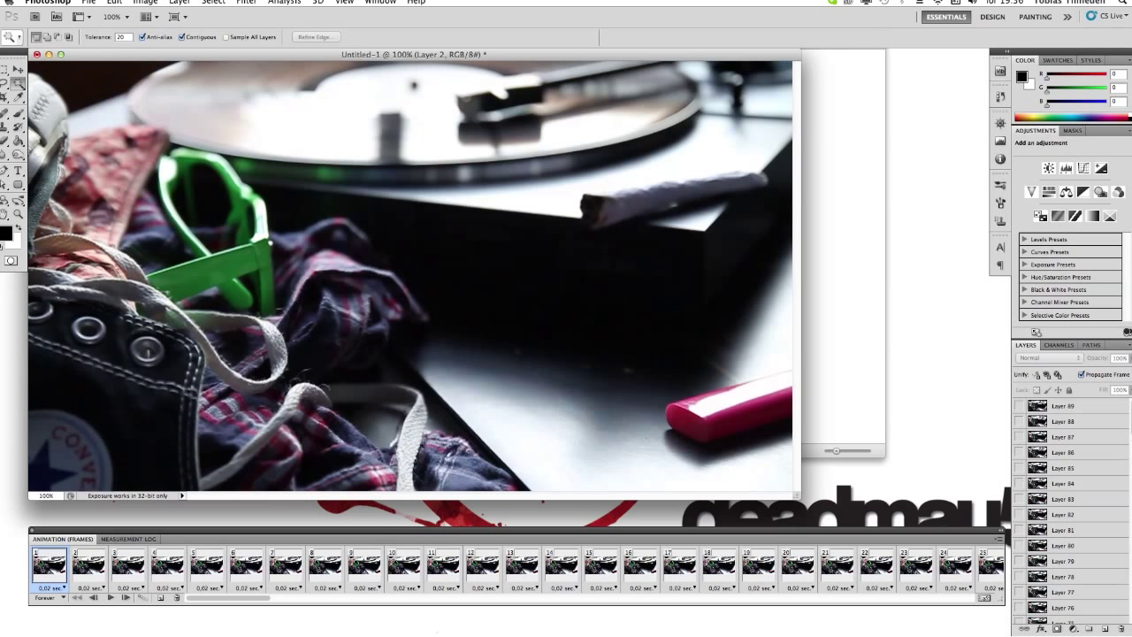
Step: Group Layers 2 through 89 into Group 1
{"action": "left_click", "coordinate": [1111, 407], "text": "shift"}
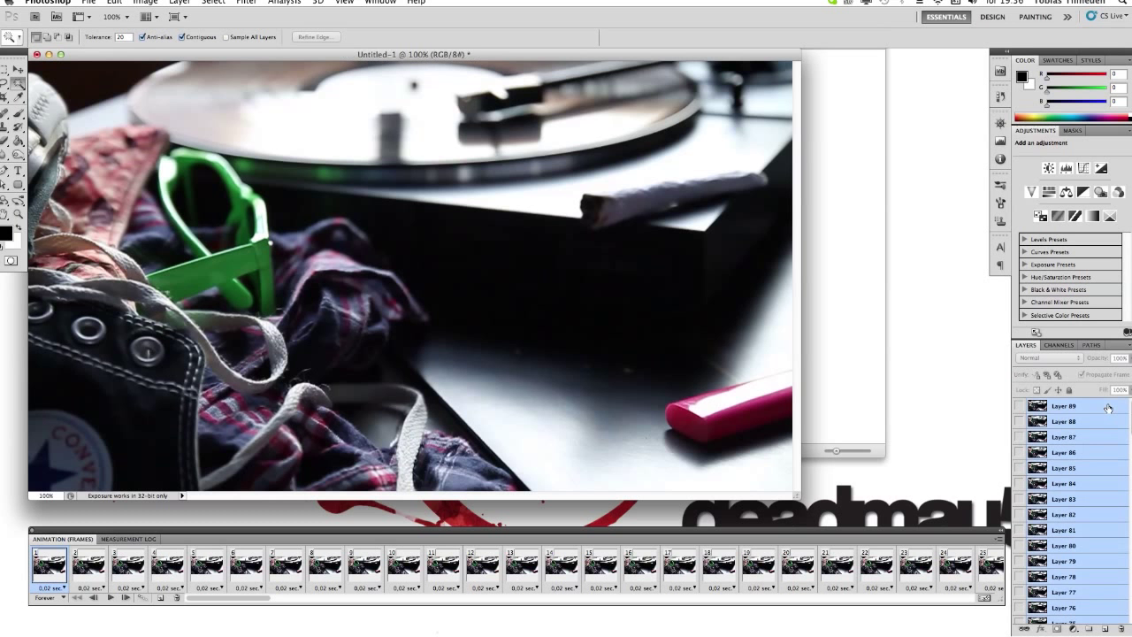
{"action": "left_click", "coordinate": [1089, 629]}
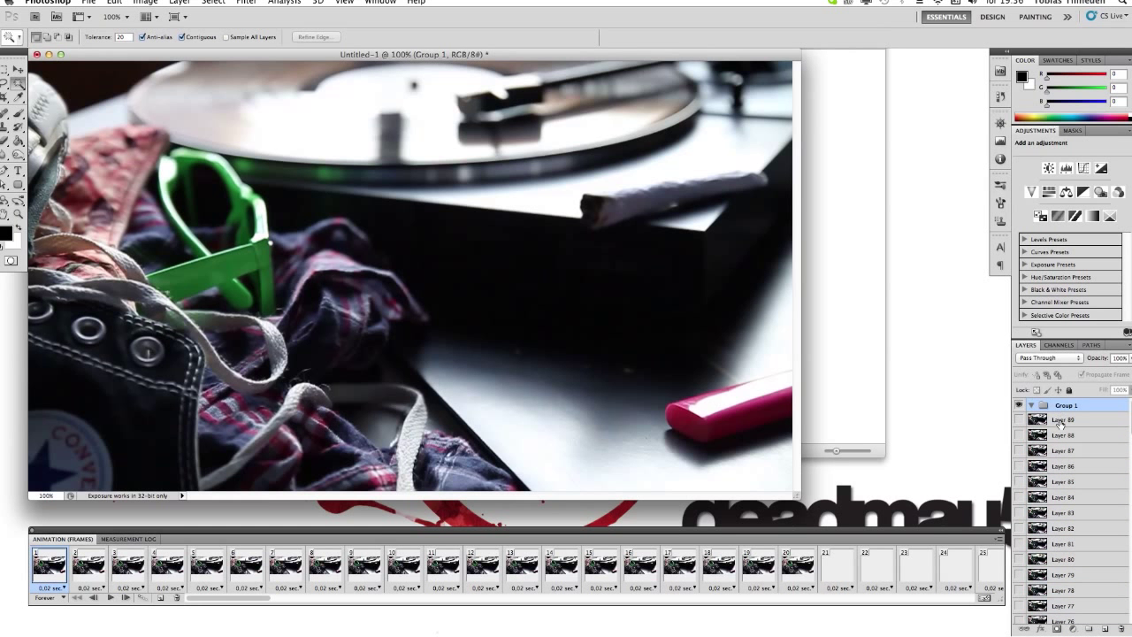
{"action": "left_click", "coordinate": [1060, 424]}
{"action": "scroll", "coordinate": [1123, 575], "scroll_direction": "down", "scroll_amount": 15}
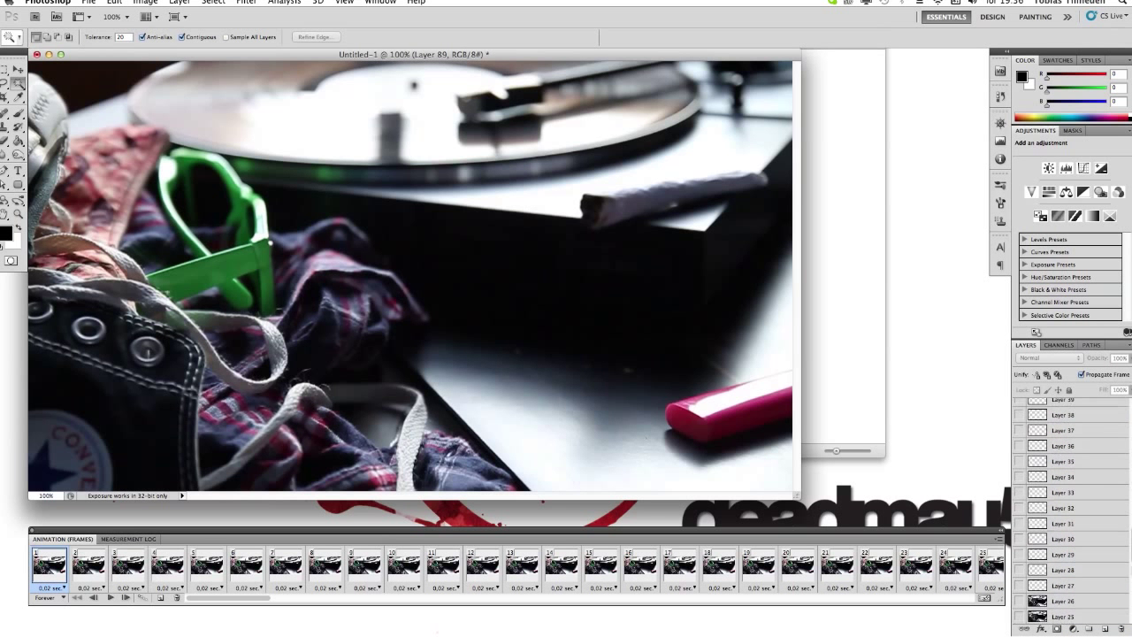
{"action": "left_click", "coordinate": [1126, 604]}
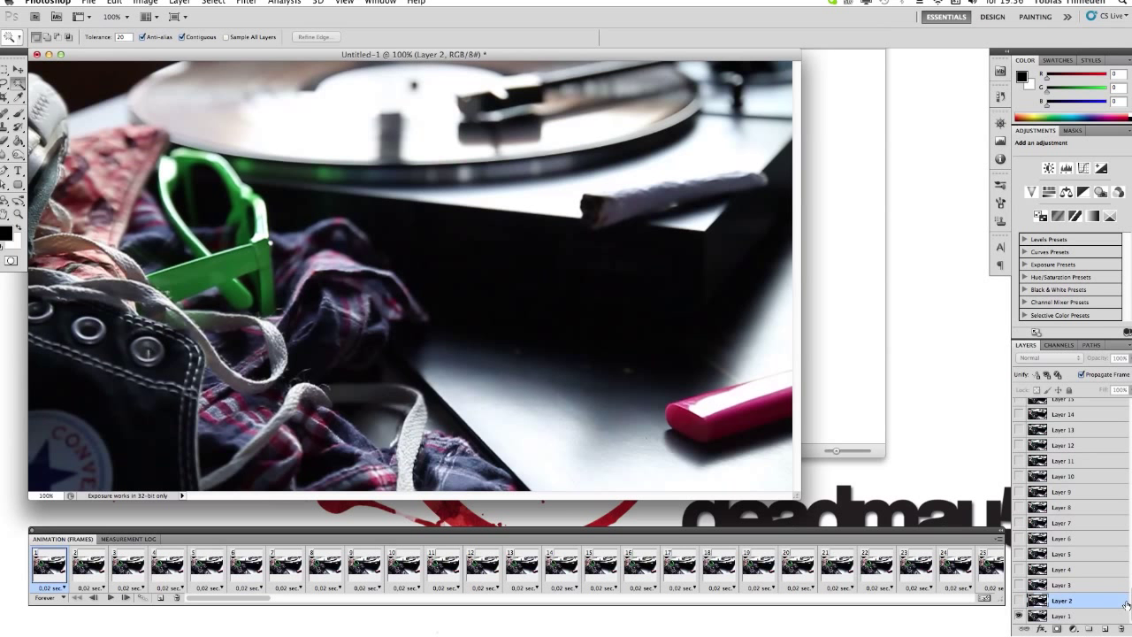
{"action": "scroll", "coordinate": [1070, 513], "scroll_direction": "up", "scroll_amount": 15}
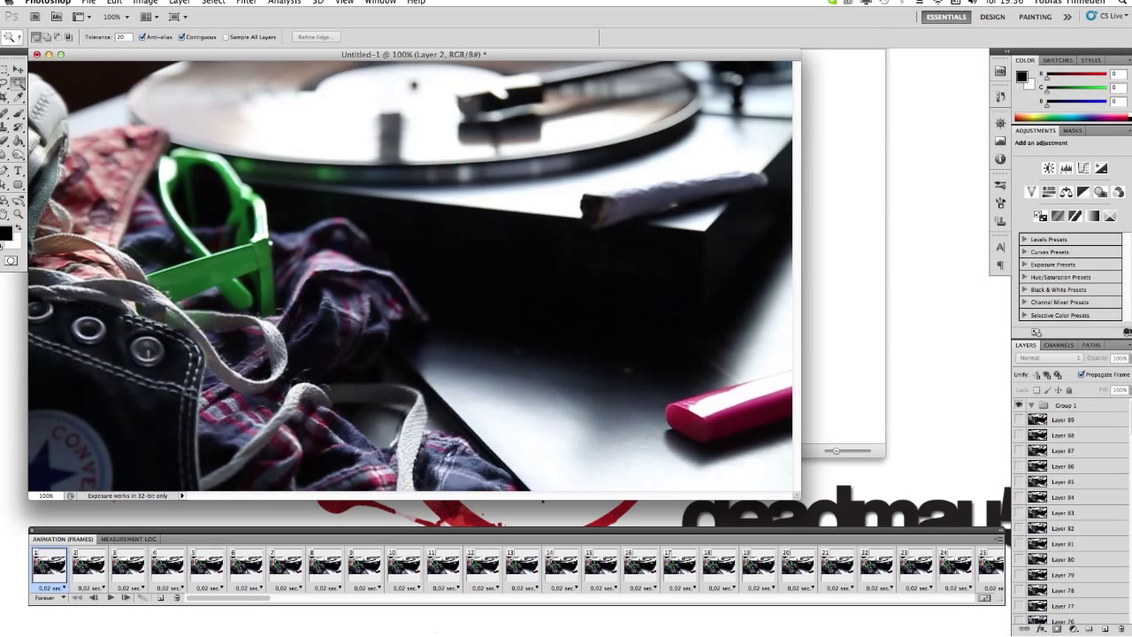
{"action": "left_click", "coordinate": [1071, 419], "text": "shift"}
{"action": "left_click_drag", "start_coordinate": [1067, 422], "coordinate": [1032, 410]}
Step: Collapse Group 1, add a layer mask to it, and select the Brush tool
{"action": "left_click", "coordinate": [1031, 406]}
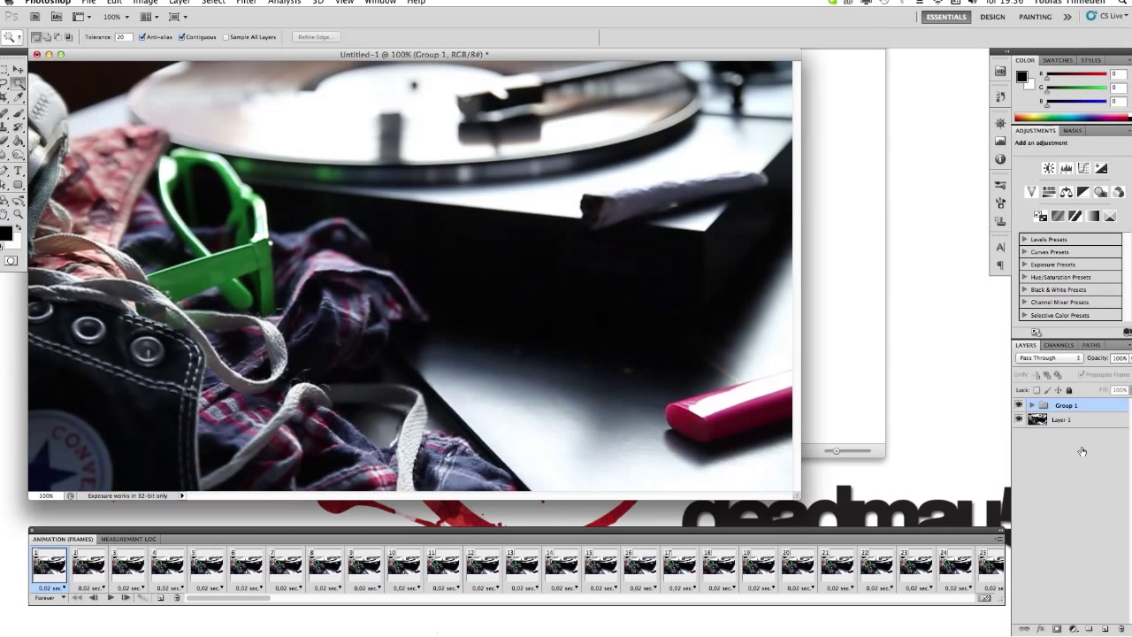
{"action": "left_click", "coordinate": [1031, 407]}
{"action": "left_click", "coordinate": [1032, 407]}
{"action": "left_click", "coordinate": [1074, 629]}
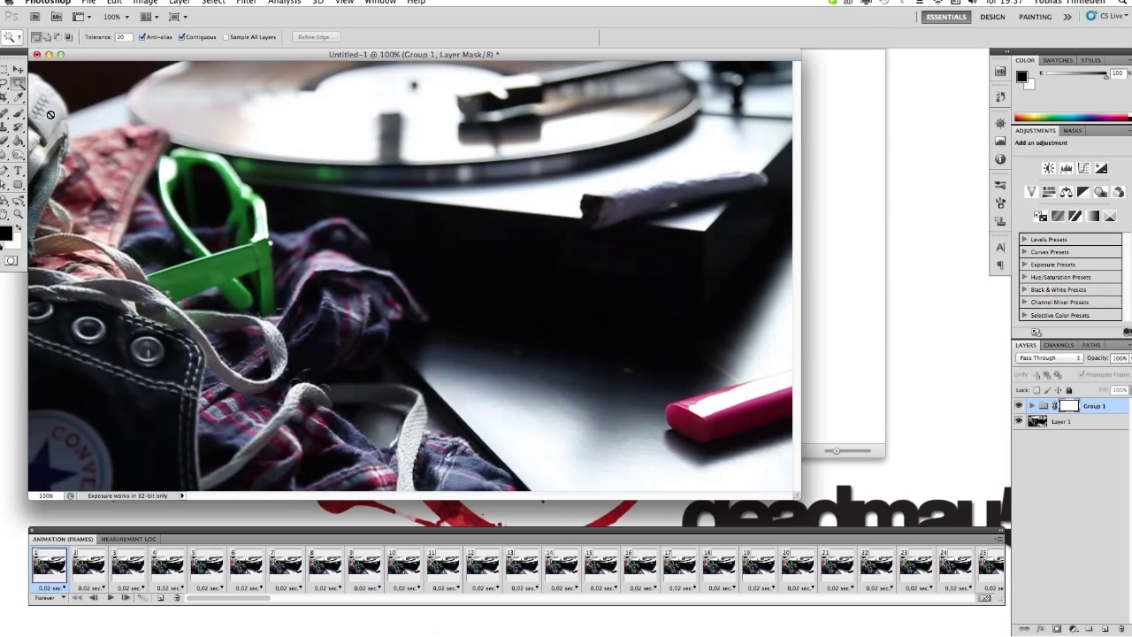
{"action": "left_click", "coordinate": [17, 114]}
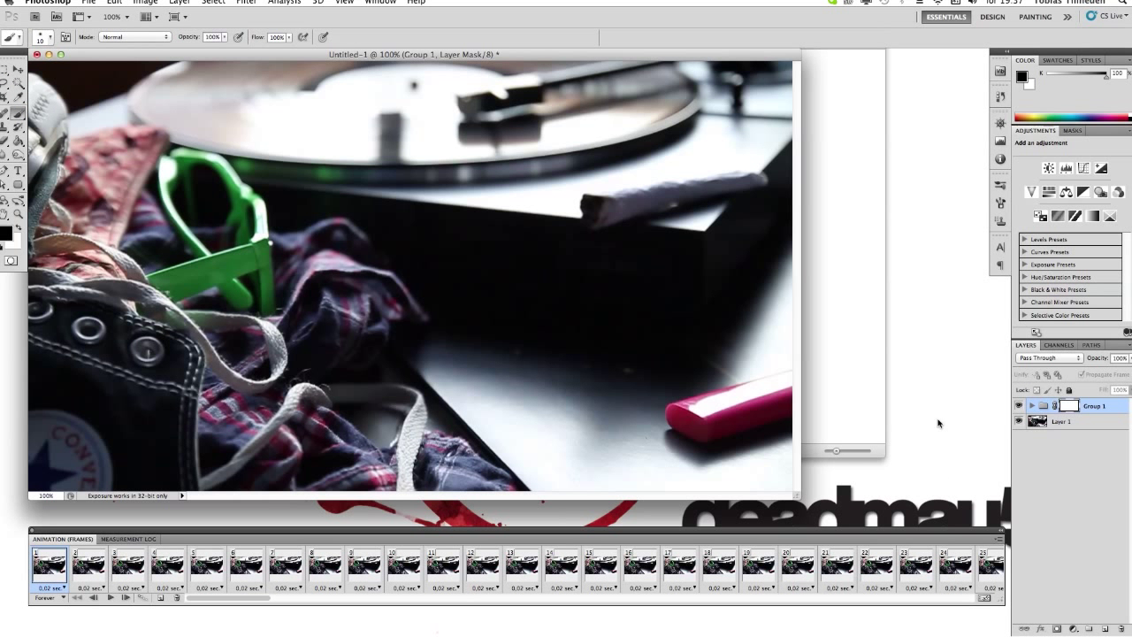
Step: Paint the lower part of Group 1's mask black with a 308 px brush, then swap colours
{"action": "right_click", "coordinate": [413, 362]}
{"action": "left_click", "coordinate": [521, 385]}
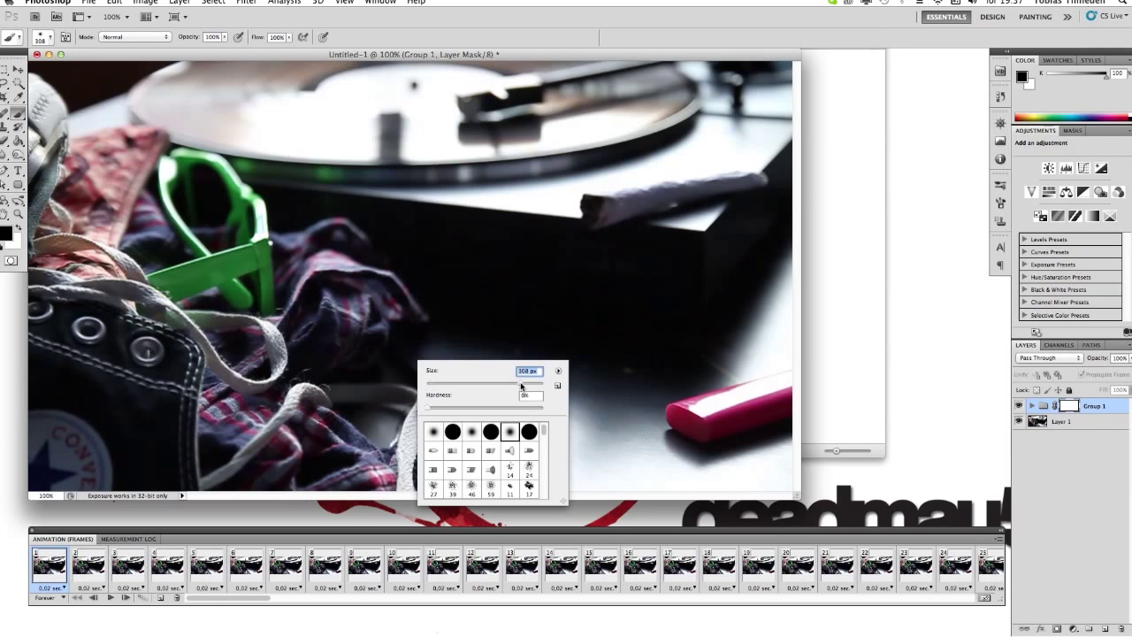
{"action": "key", "text": "Return"}
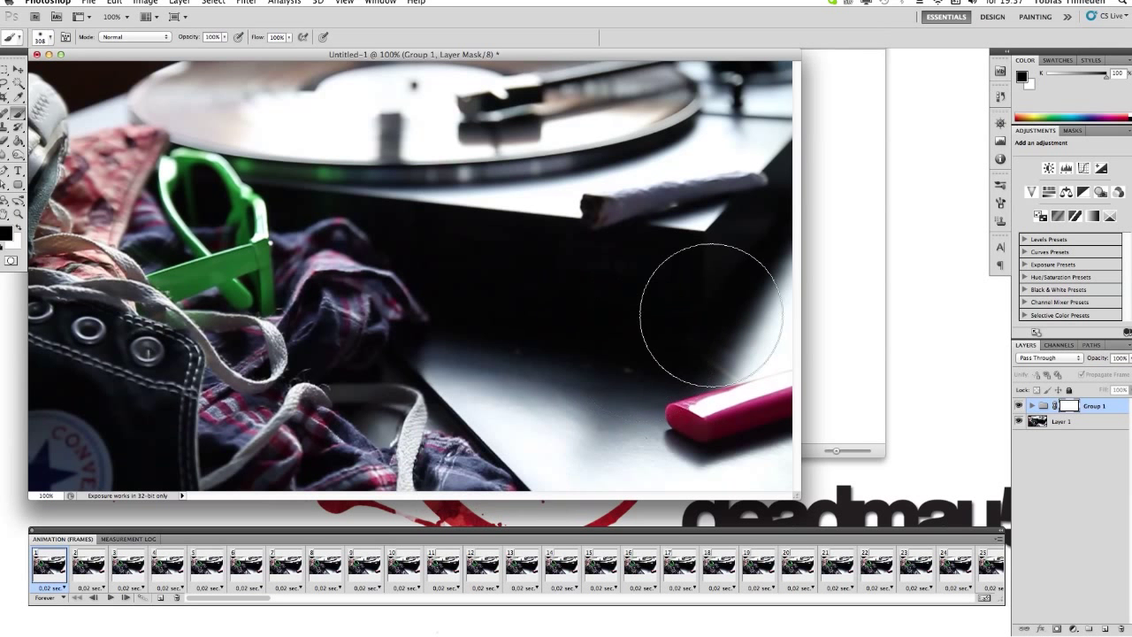
{"action": "mouse_move", "coordinate": [576, 417]}
{"action": "left_mouse_down"}
{"action": "mouse_move", "coordinate": [627, 429]}
{"action": "mouse_move", "coordinate": [686, 407]}
{"action": "left_mouse_up"}
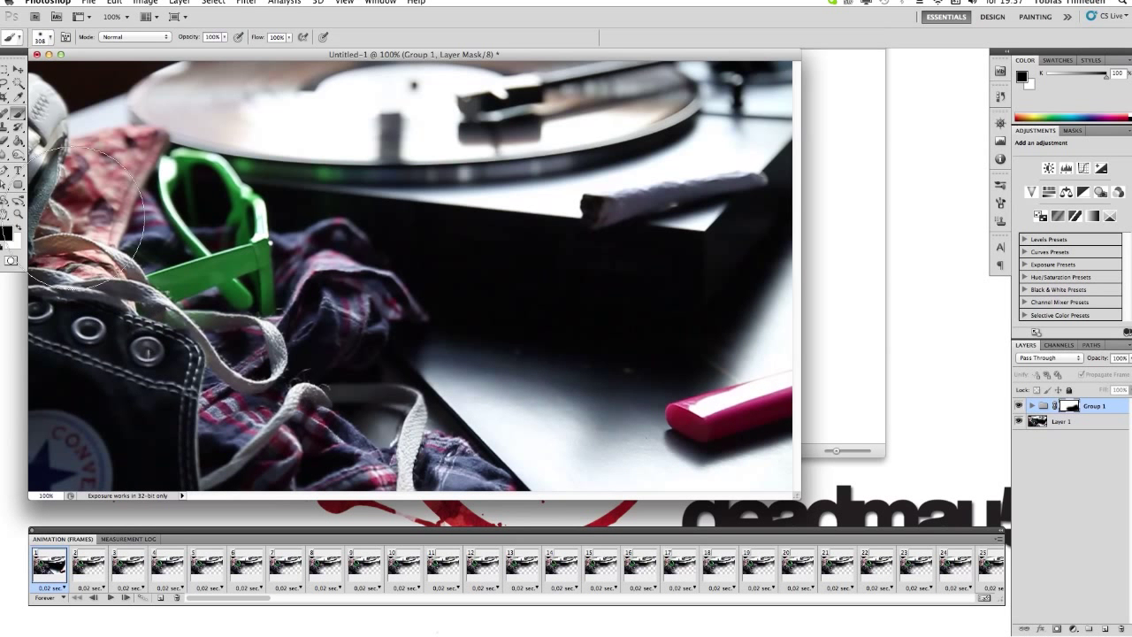
{"action": "left_click_drag", "start_coordinate": [746, 283], "coordinate": [782, 262]}
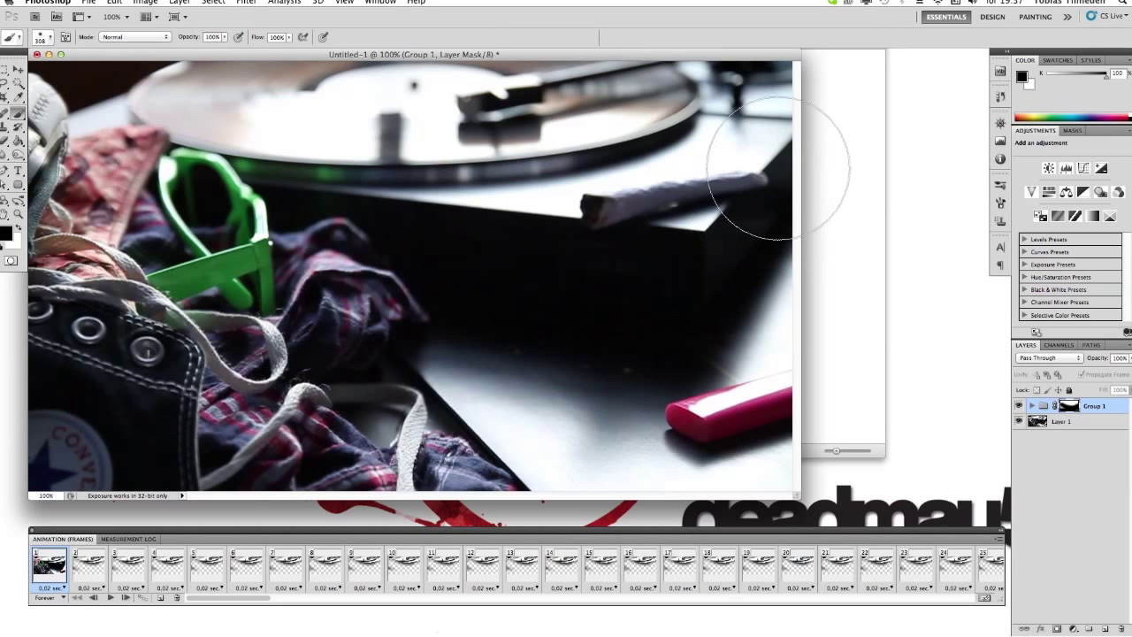
{"action": "key", "text": "x"}
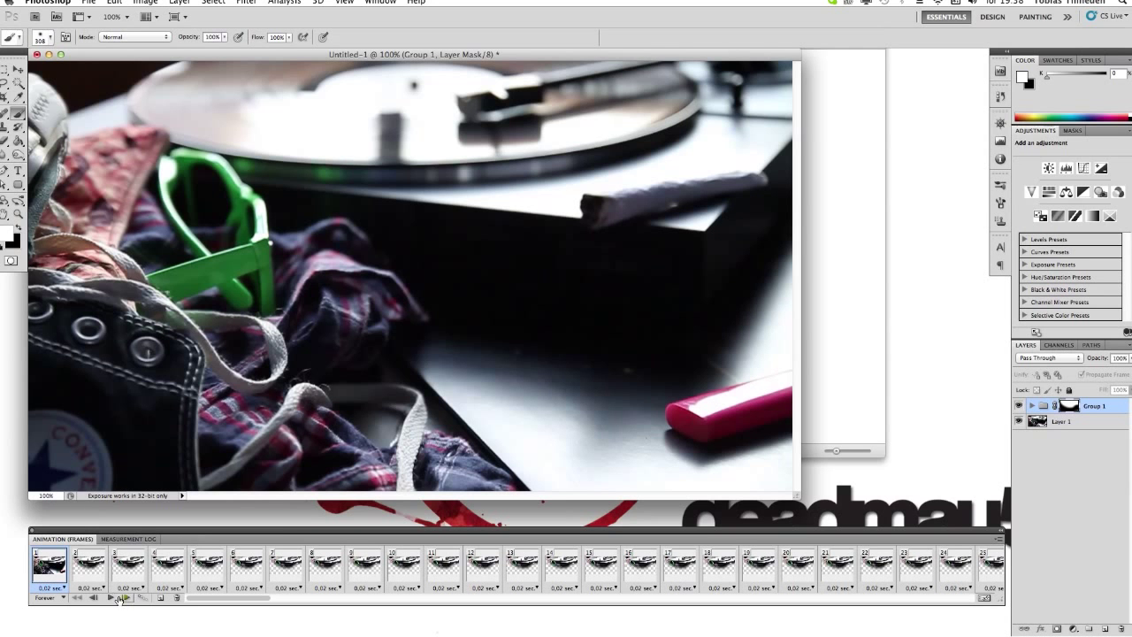
{"action": "left_click", "coordinate": [112, 598]}
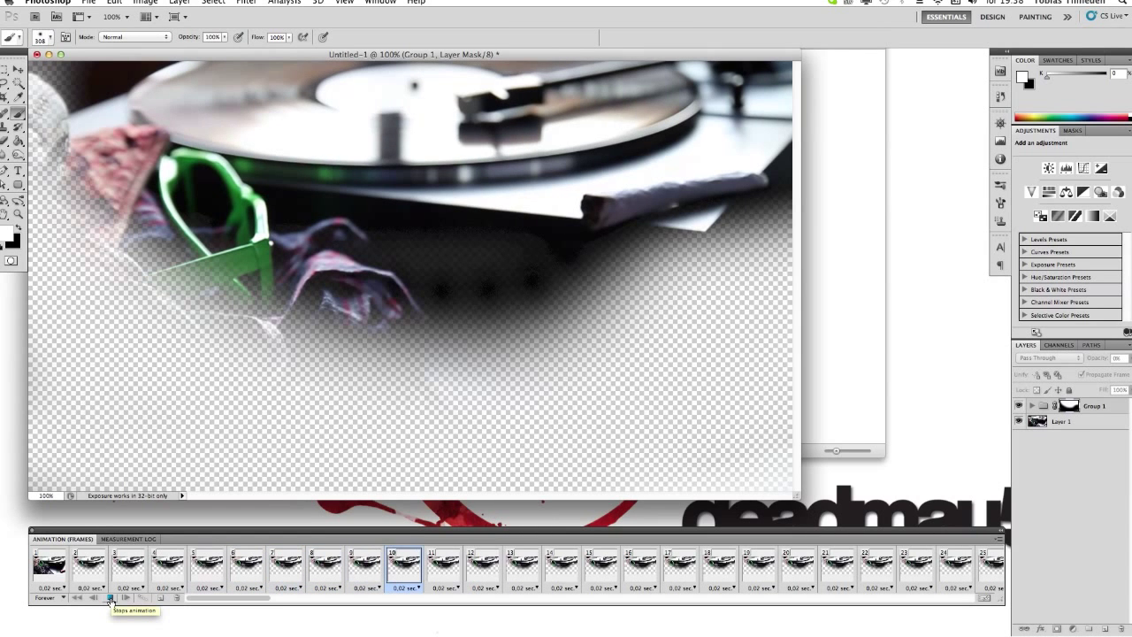
{"action": "left_click", "coordinate": [112, 599]}
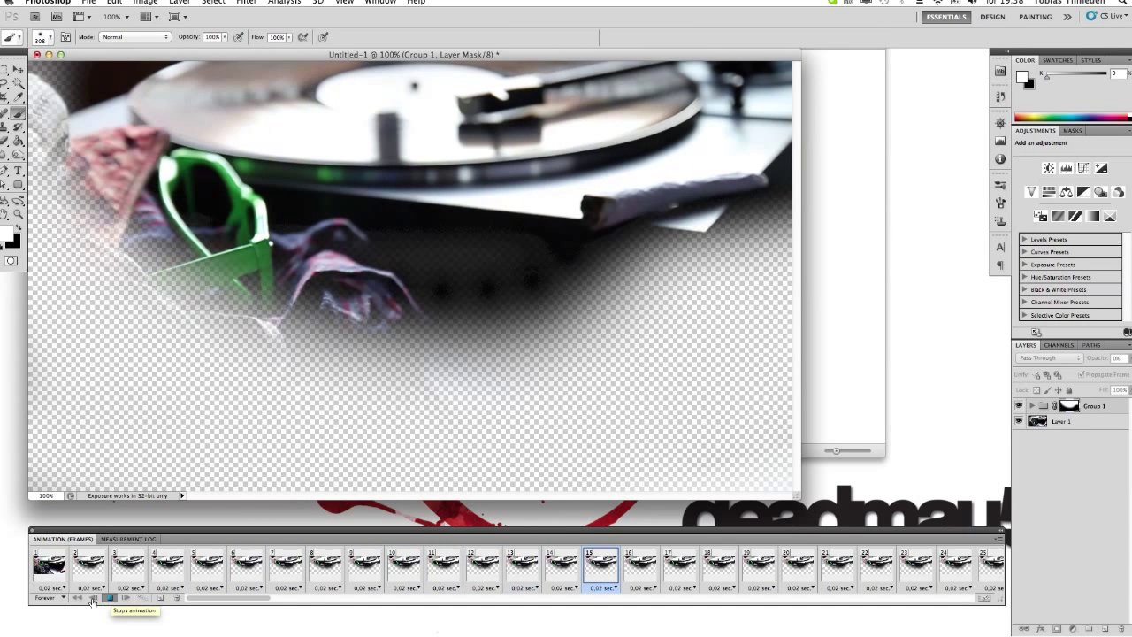
{"action": "left_click", "coordinate": [79, 598]}
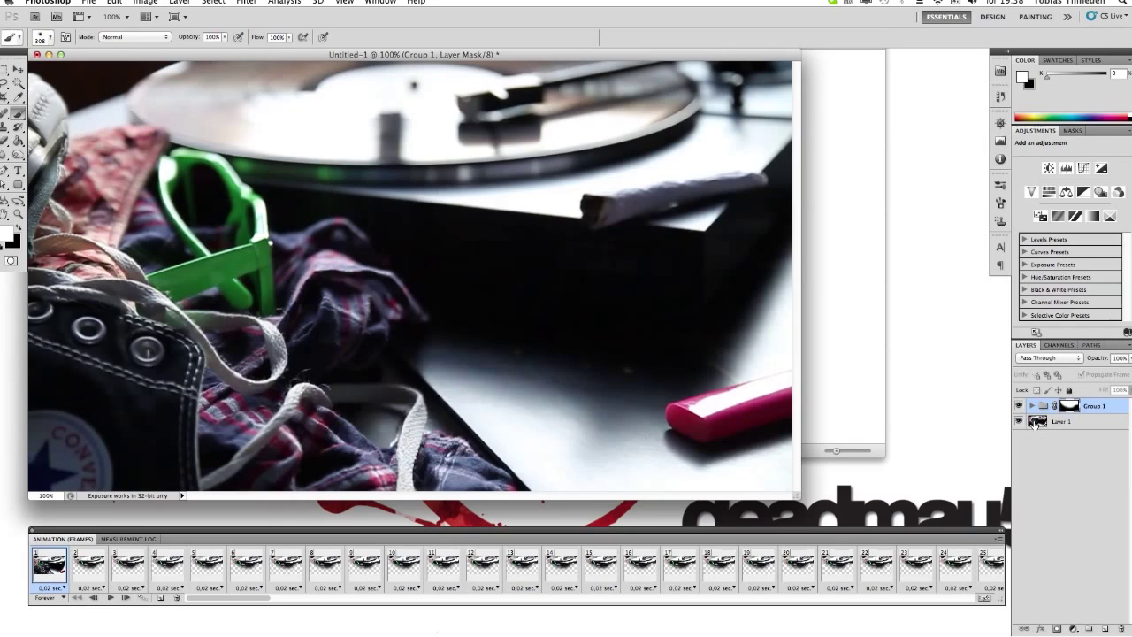
Step: Expand Group 1, select Layer 2, and make it visible
{"action": "left_click", "coordinate": [1032, 405]}
{"action": "scroll", "coordinate": [1129, 429], "scroll_direction": "down", "scroll_amount": 1}
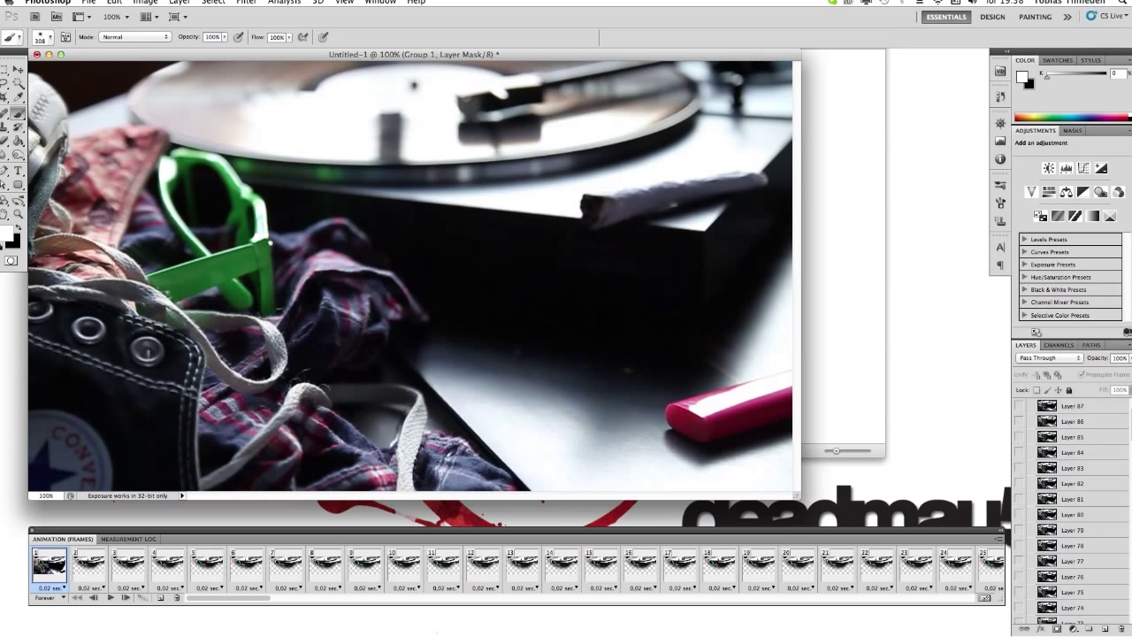
{"action": "scroll", "coordinate": [1129, 429], "scroll_direction": "down", "scroll_amount": 15}
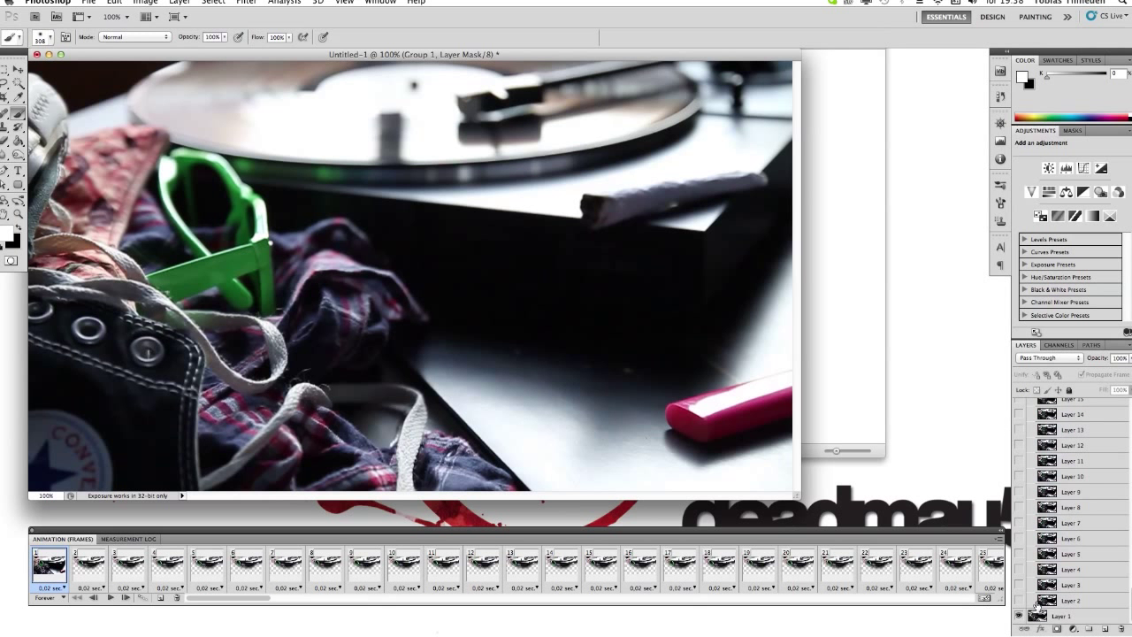
{"action": "left_click", "coordinate": [1041, 602]}
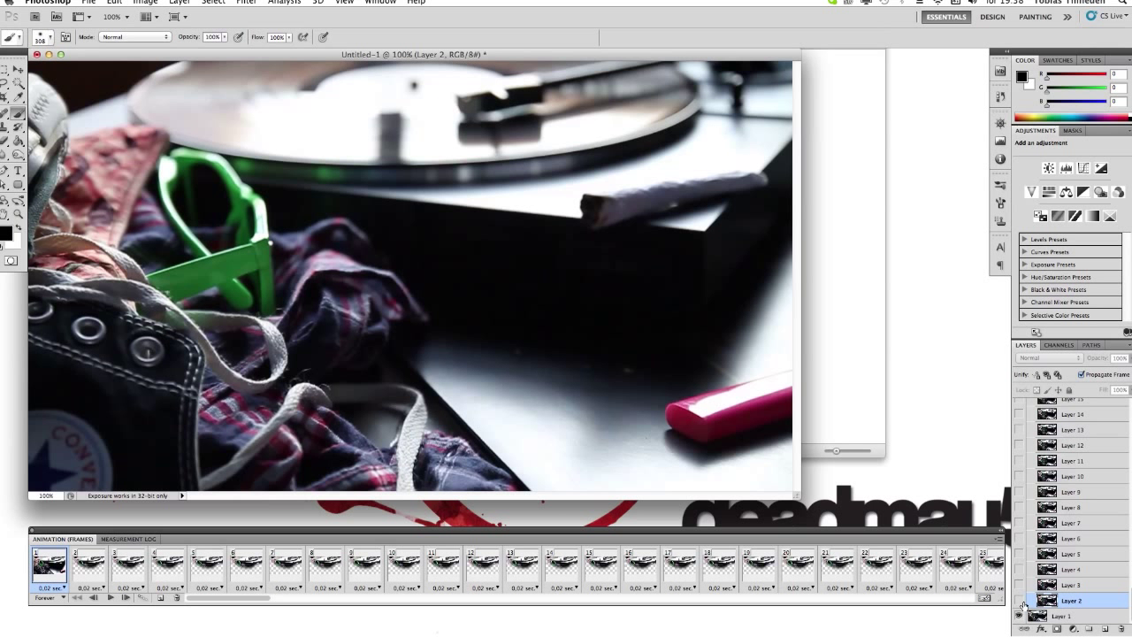
{"action": "left_click", "coordinate": [1020, 602]}
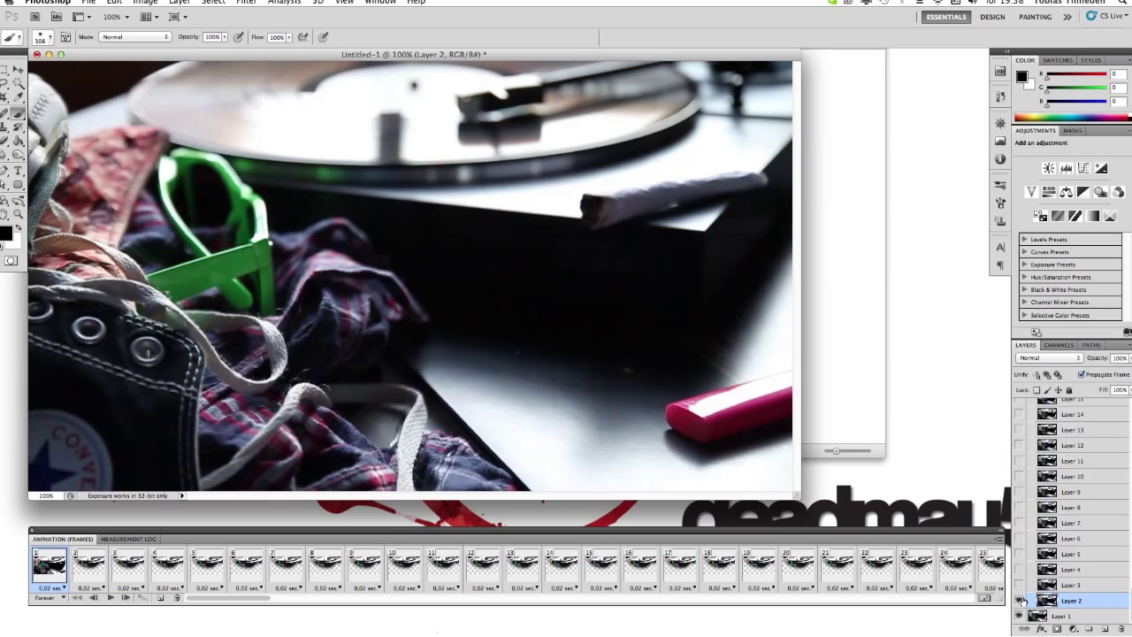
Step: Select Layer 3, go to frame 2, show Layer 1, and hide Layer 2
{"action": "left_click", "coordinate": [1043, 586]}
{"action": "left_click", "coordinate": [100, 566]}
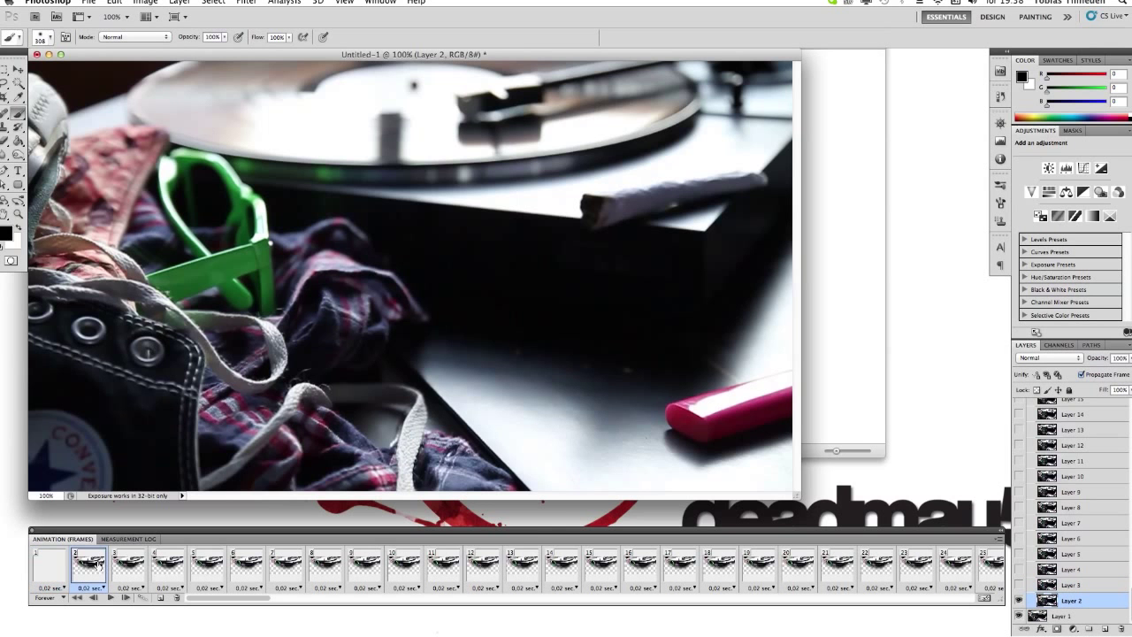
{"action": "left_click", "coordinate": [1019, 616]}
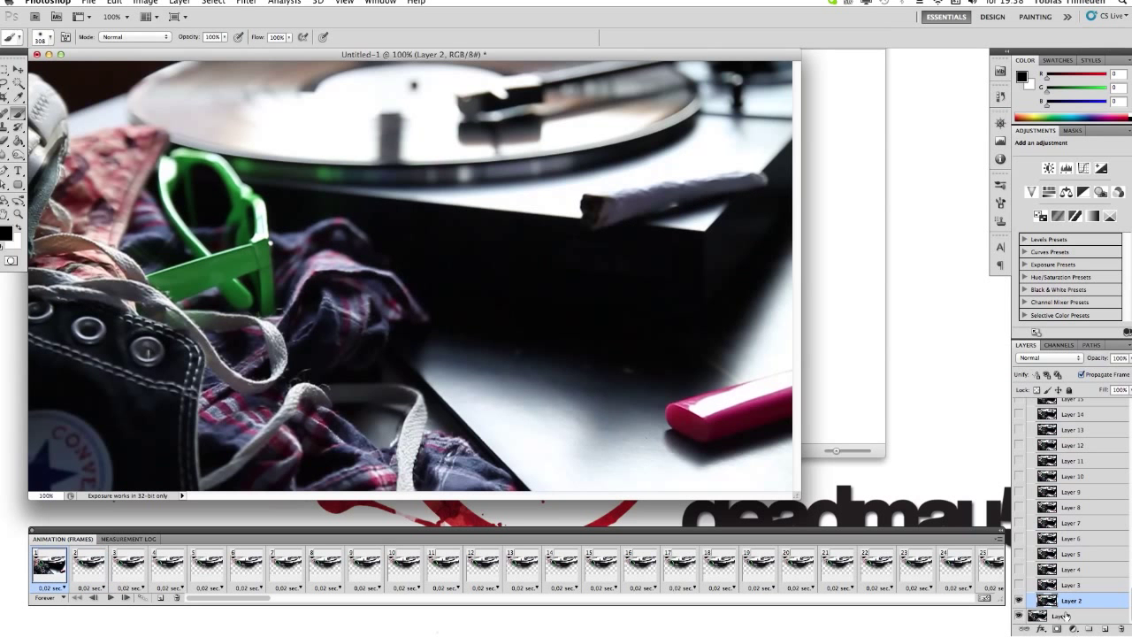
{"action": "left_click", "coordinate": [1019, 600]}
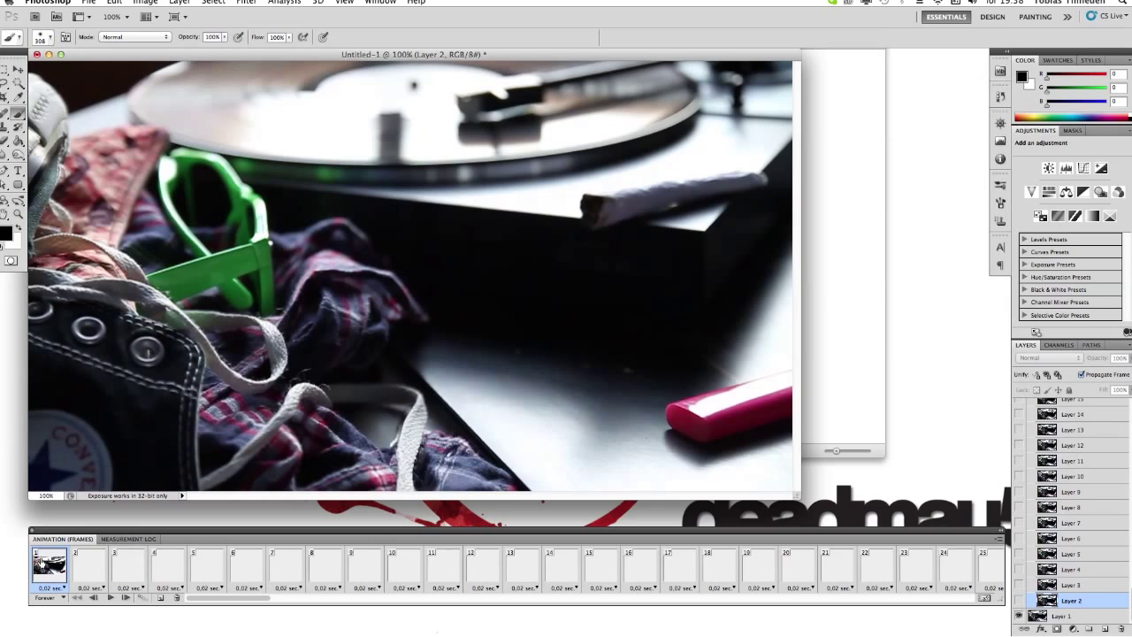
{"action": "left_click", "coordinate": [86, 571]}
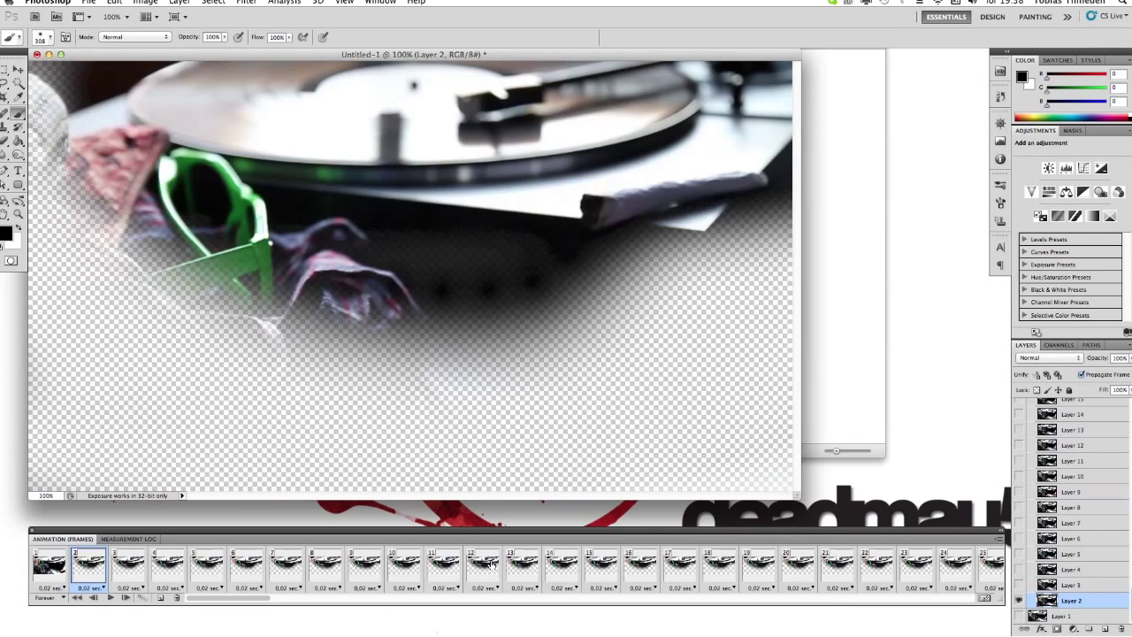
{"action": "left_click_drag", "start_coordinate": [231, 599], "coordinate": [970, 608]}
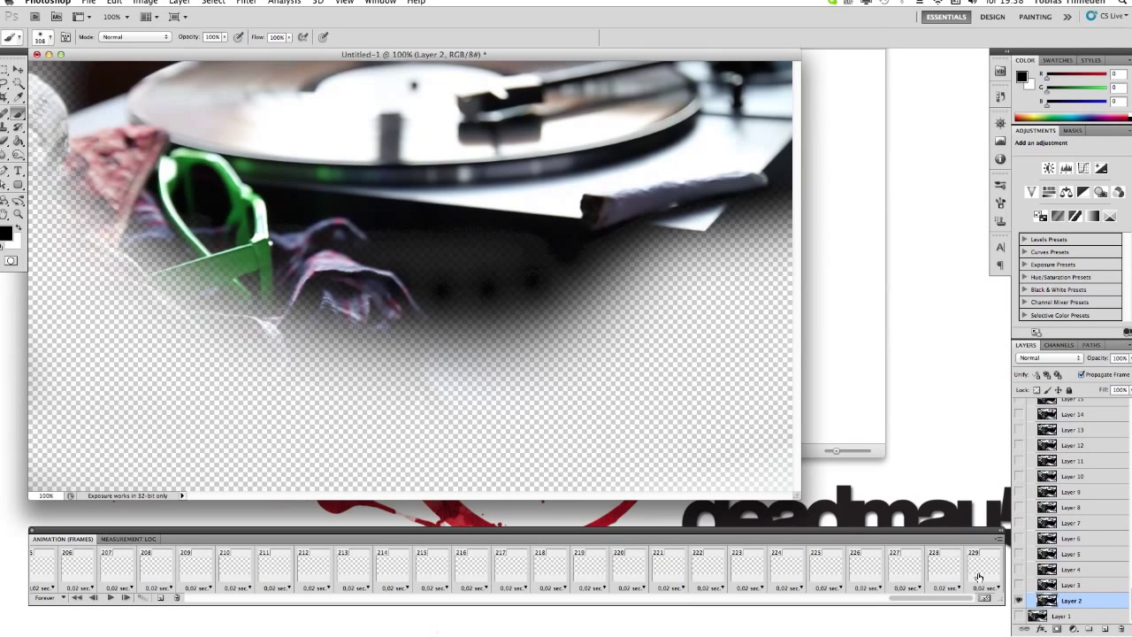
{"action": "left_click_drag", "start_coordinate": [954, 601], "coordinate": [495, 598]}
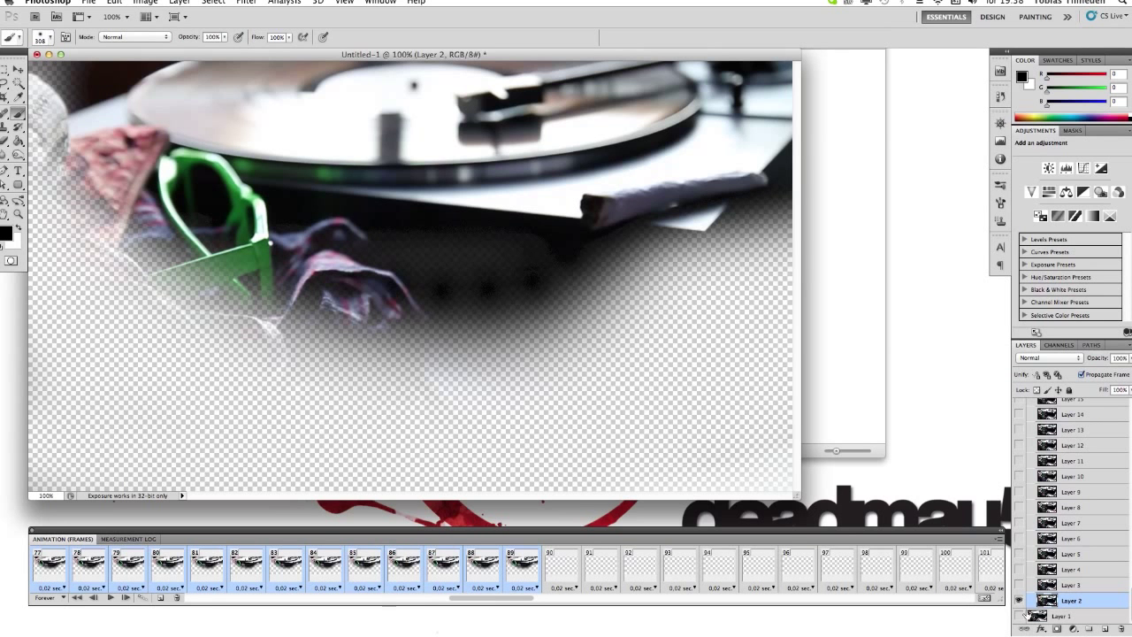
Step: Show Layer 1 and delete the empty animation frames 90 through 229
{"action": "left_click", "coordinate": [1019, 616]}
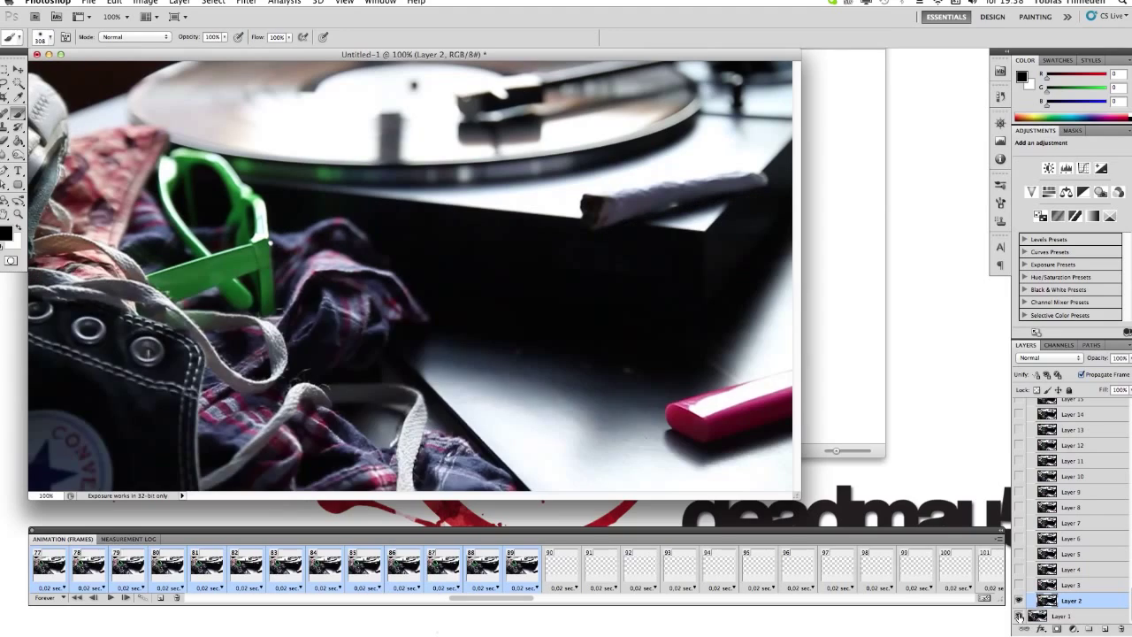
{"action": "left_click", "coordinate": [565, 586]}
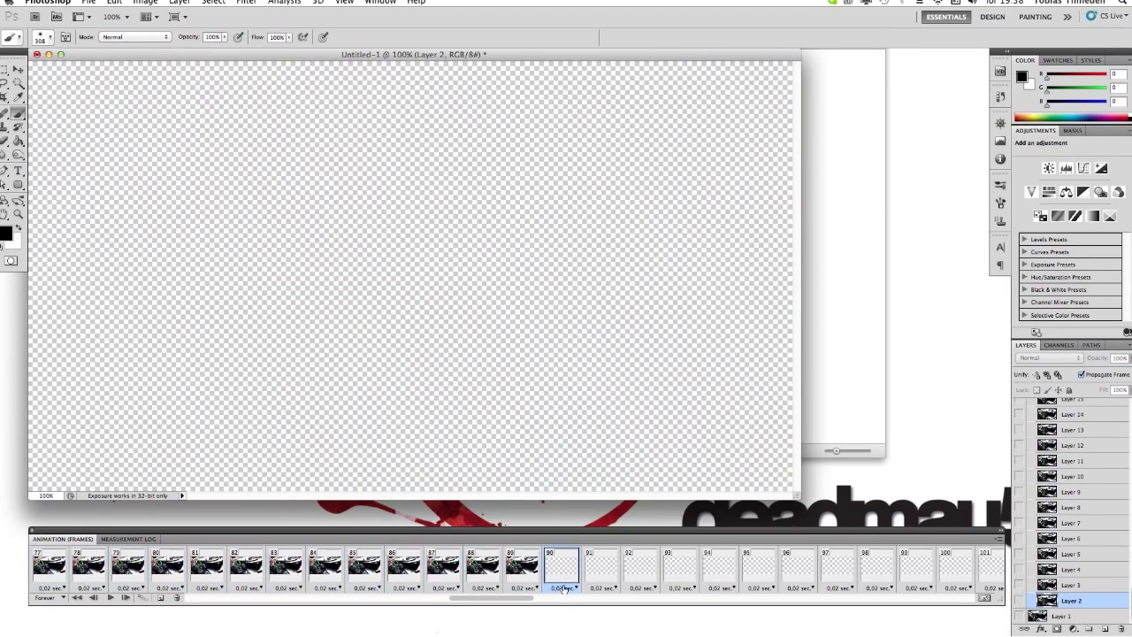
{"action": "left_click_drag", "start_coordinate": [534, 594], "coordinate": [969, 596]}
{"action": "left_click", "coordinate": [991, 575], "text": "shift"}
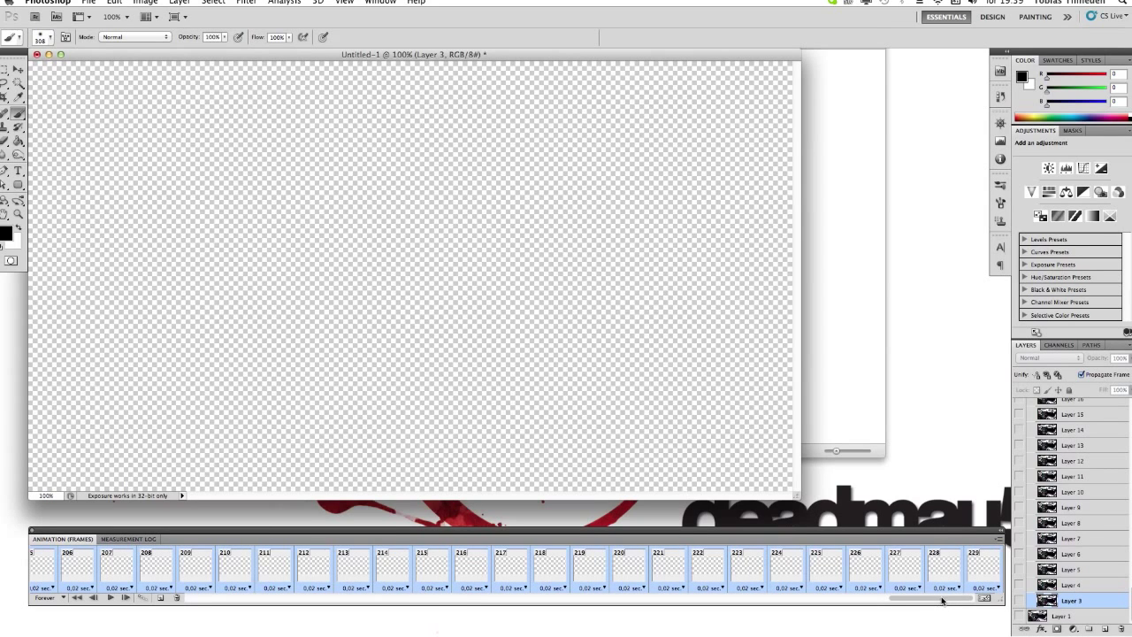
{"action": "left_click", "coordinate": [176, 598]}
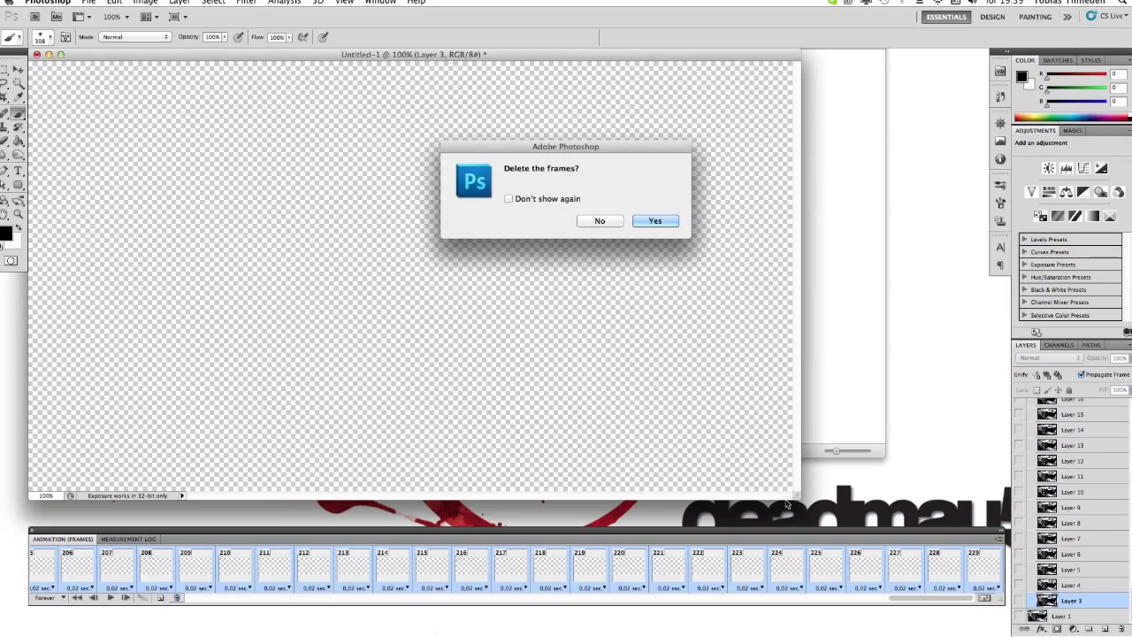
{"action": "left_click", "coordinate": [653, 222]}
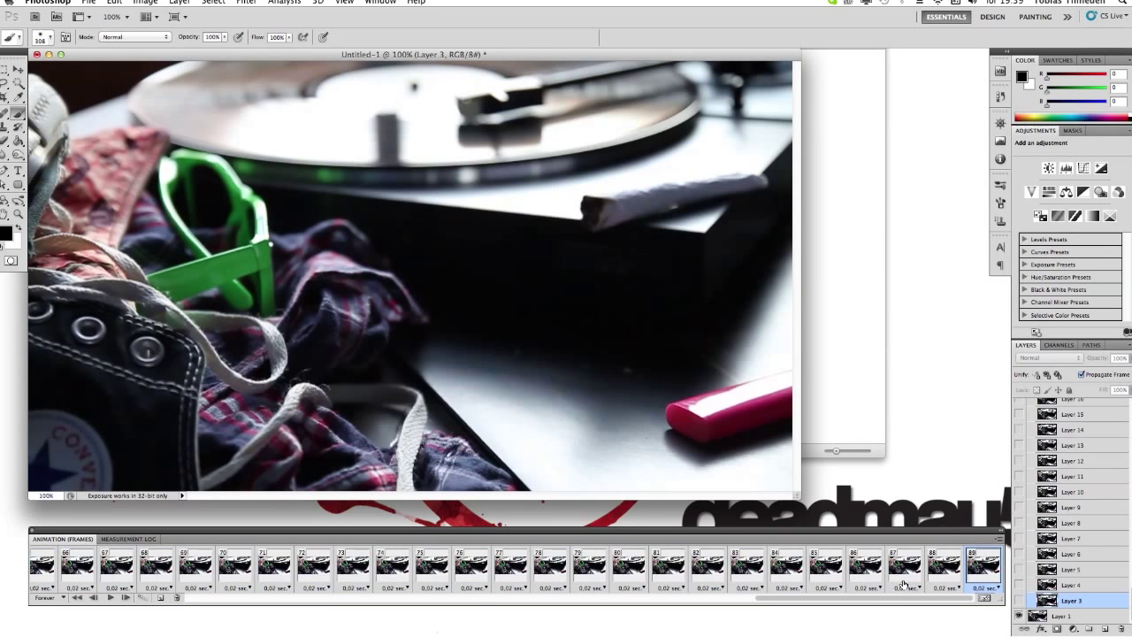
Step: Collapse Group 1, return to frame 1, and play then stop a preview of the 89-frame loop
{"action": "left_click_drag", "start_coordinate": [875, 602], "coordinate": [306, 602]}
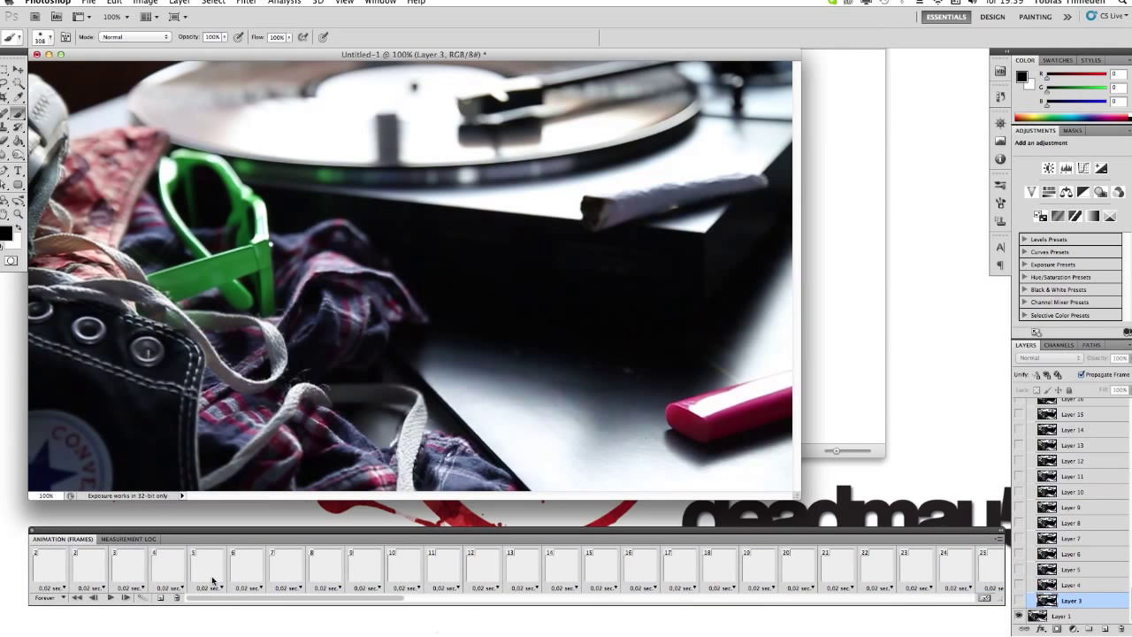
{"action": "scroll", "coordinate": [1041, 573], "scroll_direction": "up", "scroll_amount": 3}
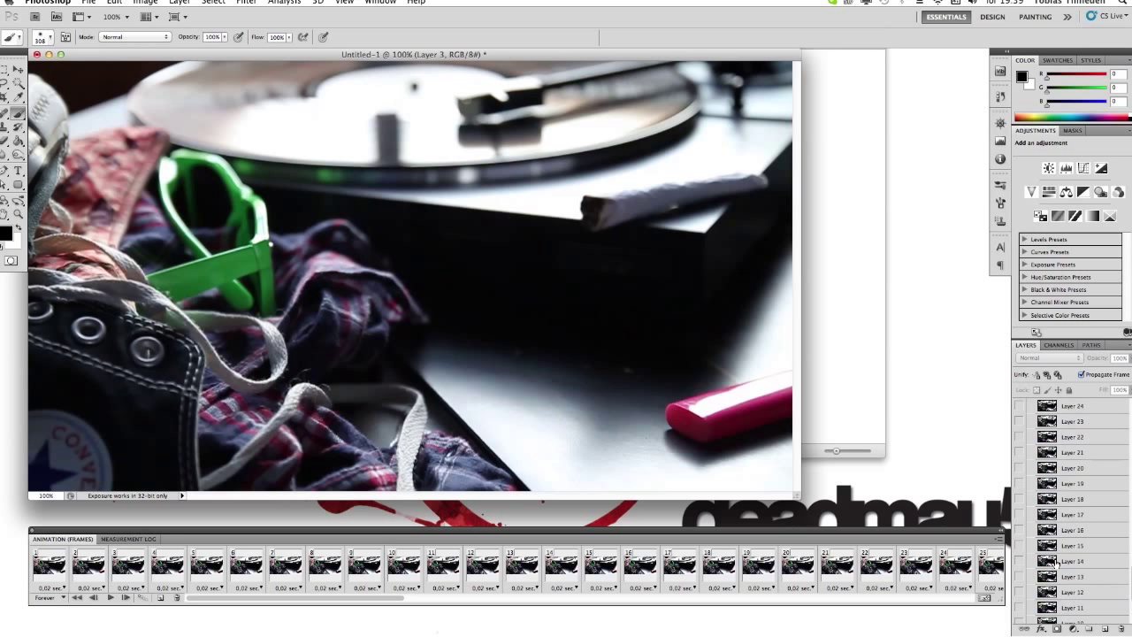
{"action": "scroll", "coordinate": [1070, 513], "scroll_direction": "up", "scroll_amount": 15}
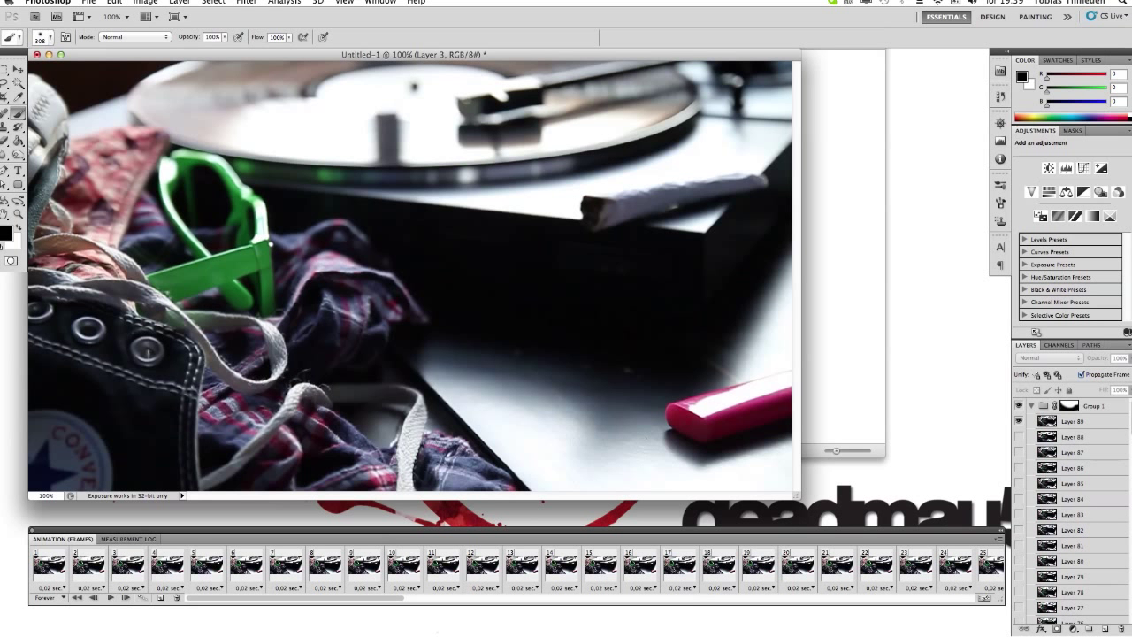
{"action": "left_click", "coordinate": [1029, 406]}
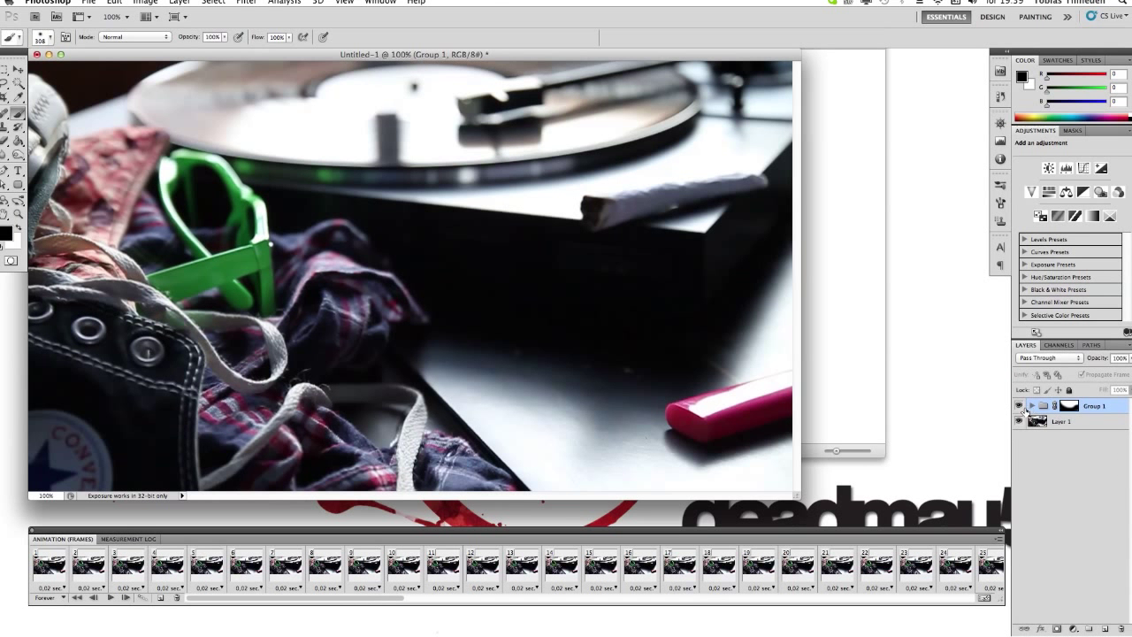
{"action": "left_click", "coordinate": [53, 571]}
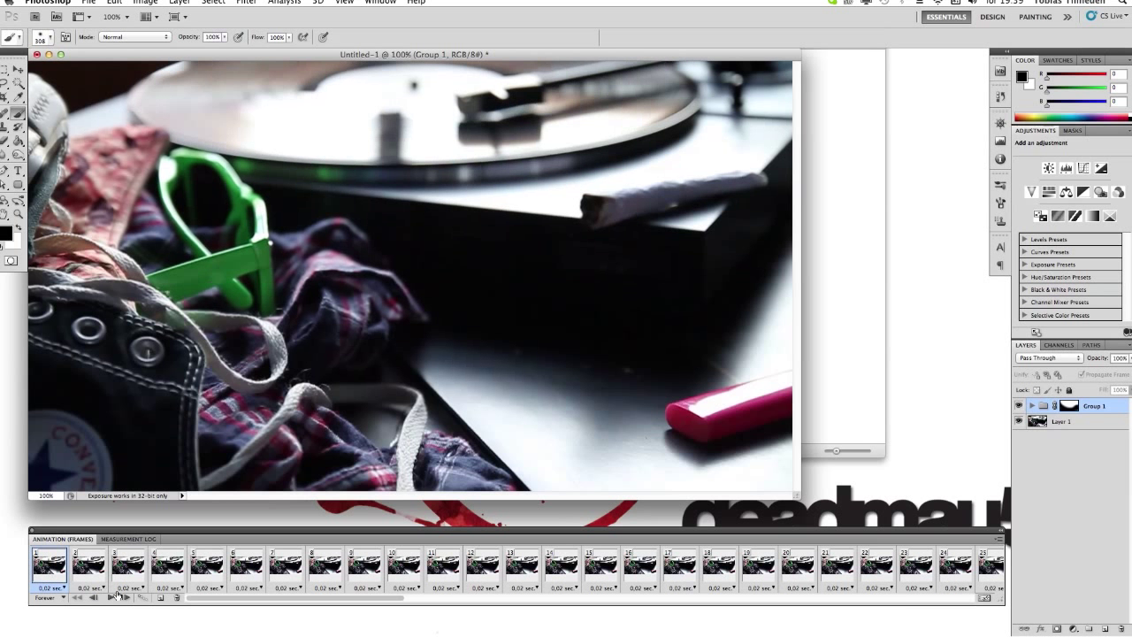
{"action": "left_click", "coordinate": [111, 598]}
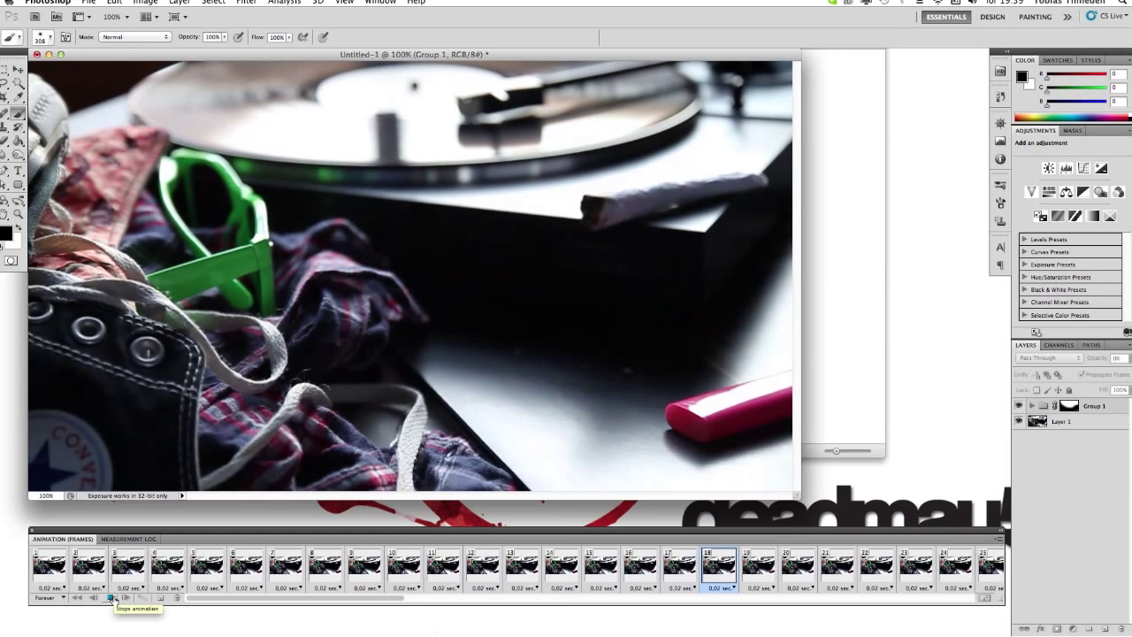
{"action": "left_click", "coordinate": [77, 598]}
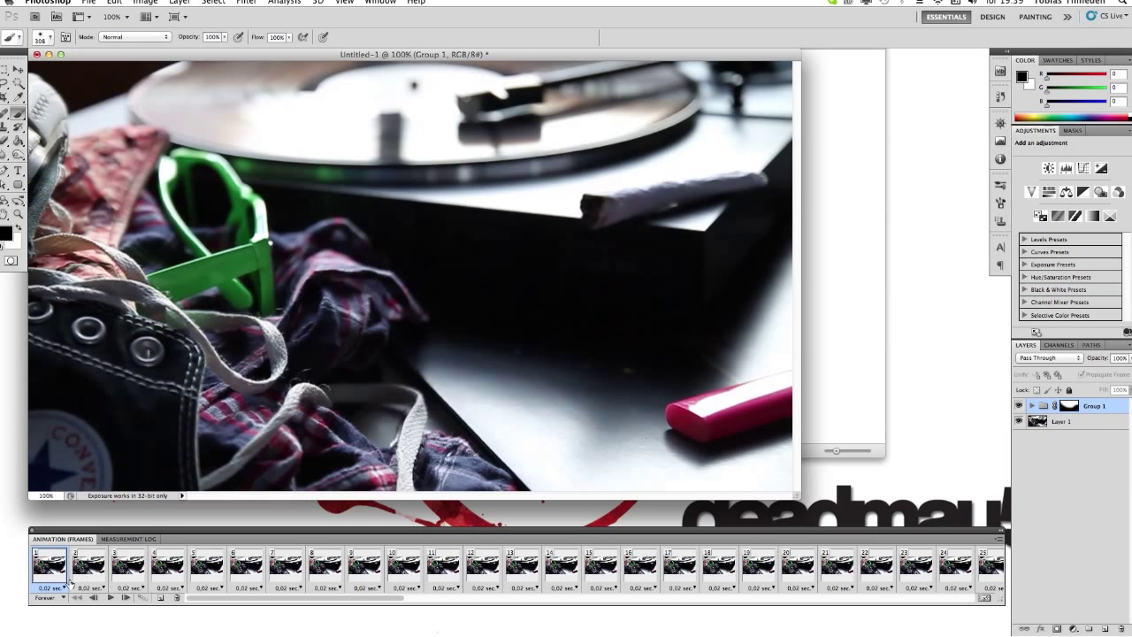
Step: Select all 89 frames and give them a custom 0 sec delay
{"action": "left_click_drag", "start_coordinate": [237, 601], "coordinate": [867, 583]}
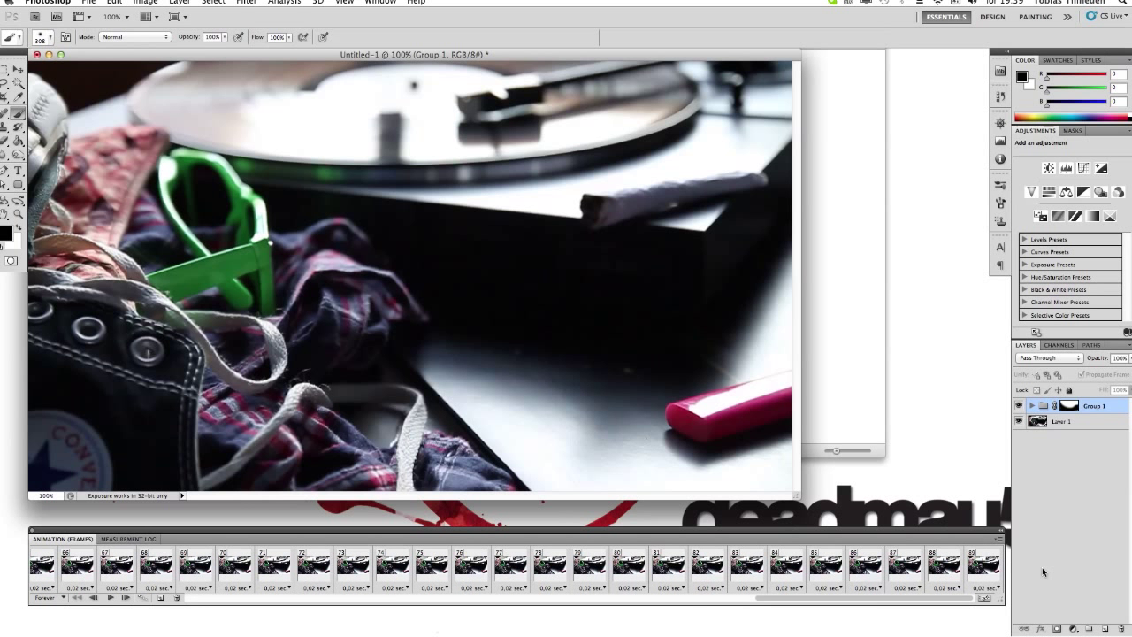
{"action": "left_click", "coordinate": [990, 586]}
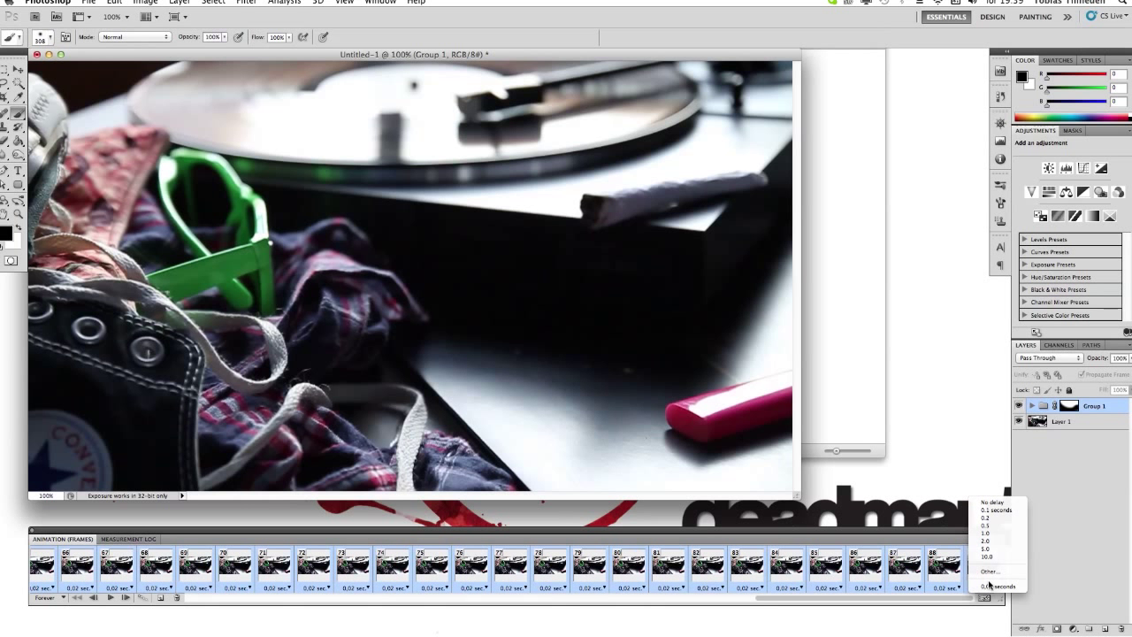
{"action": "left_click", "coordinate": [992, 573]}
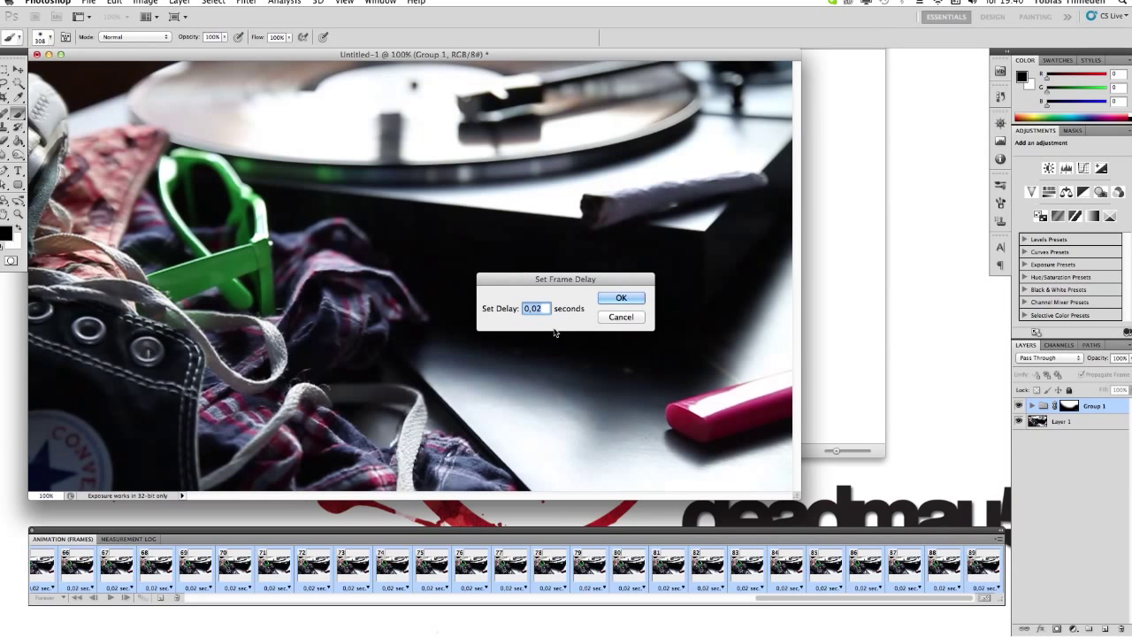
{"action": "key", "text": "BackSpace"}
{"action": "type", "text": "10"}
{"action": "key", "text": "BackSpace"}
{"action": "key", "text": "BackSpace"}
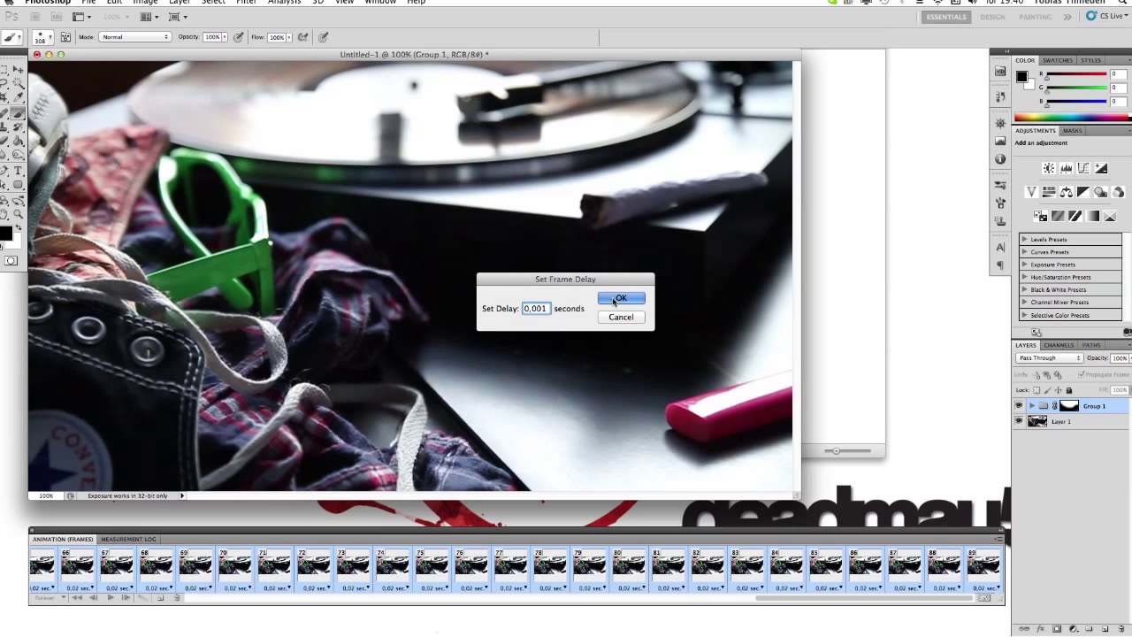
{"action": "key", "text": "Return"}
Step: Play the faster loop, stop it, and rewind to frame 1
{"action": "left_click_drag", "start_coordinate": [784, 599], "coordinate": [177, 601]}
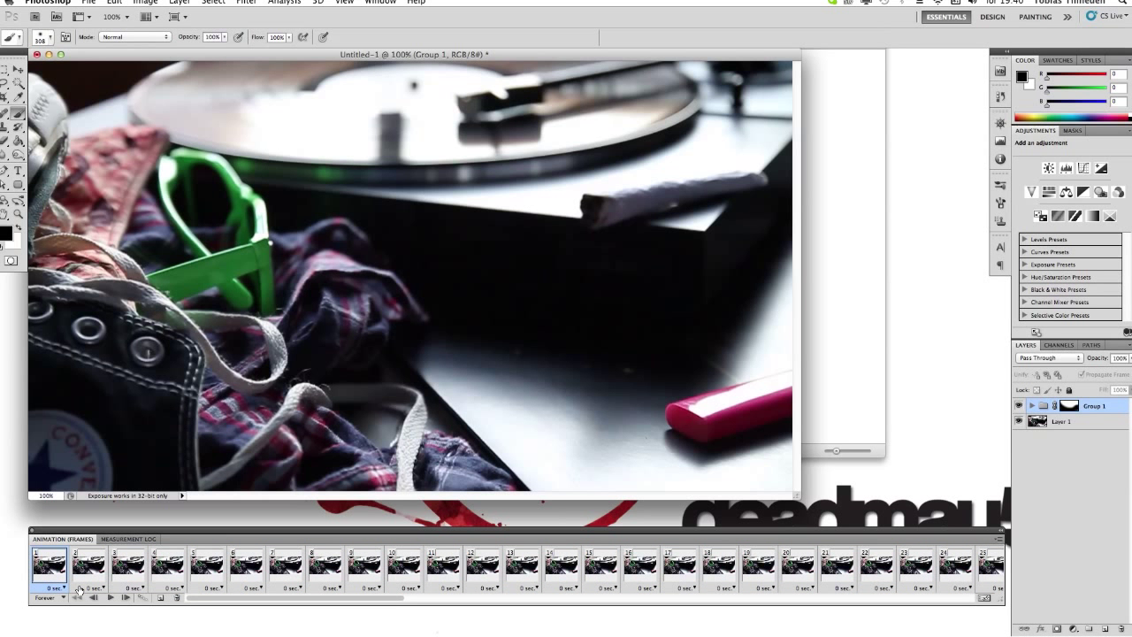
{"action": "left_click", "coordinate": [109, 599]}
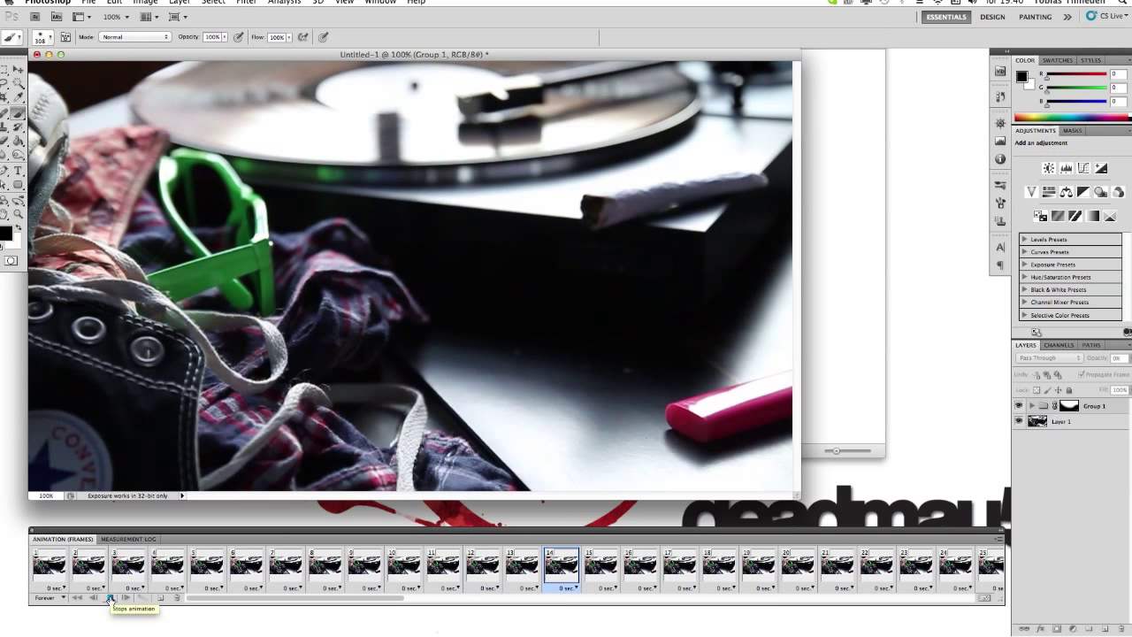
{"action": "left_click", "coordinate": [110, 599]}
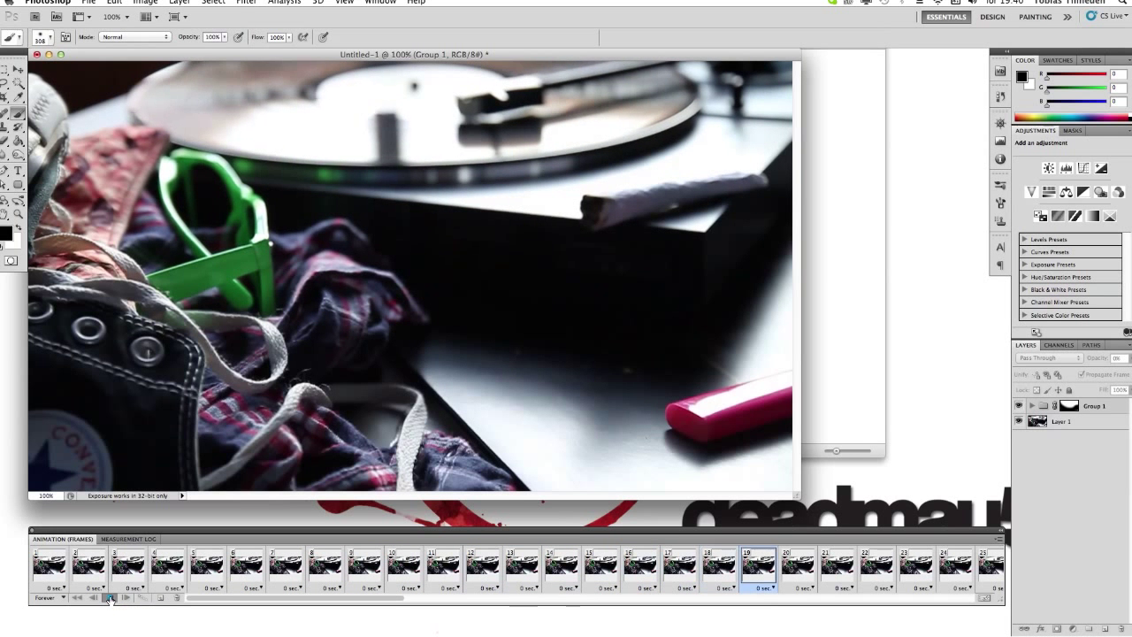
{"action": "left_click", "coordinate": [76, 598]}
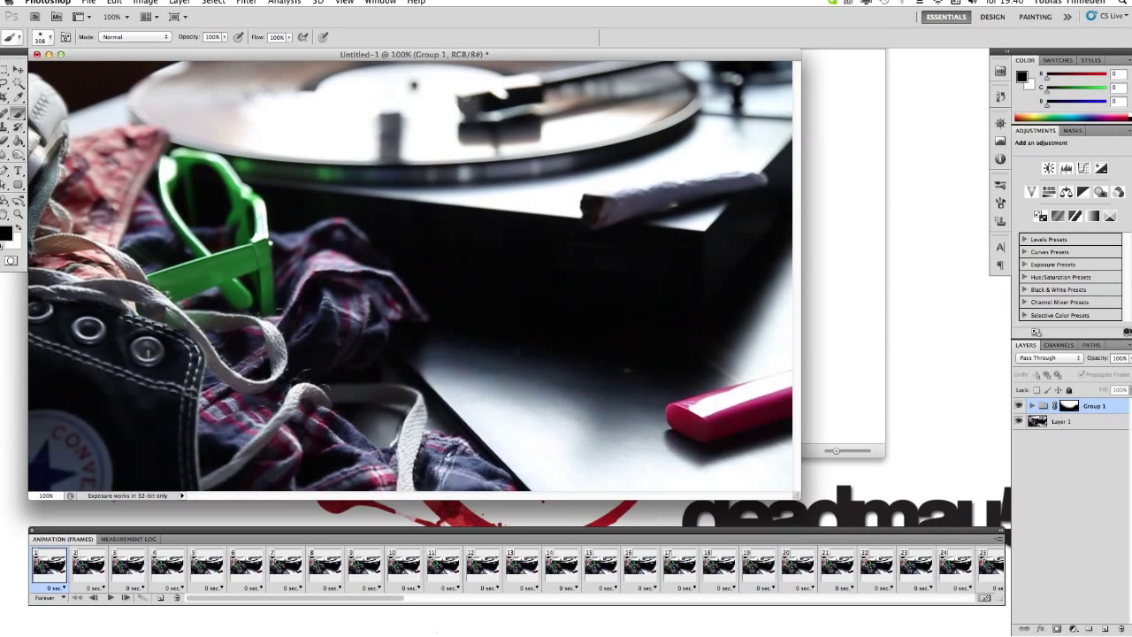
Step: Add a darkening Curves 1 layer, then a Vibrance 1 layer at about -48
{"action": "left_click", "coordinate": [1084, 168]}
{"action": "left_click_drag", "start_coordinate": [1066, 249], "coordinate": [1061, 257]}
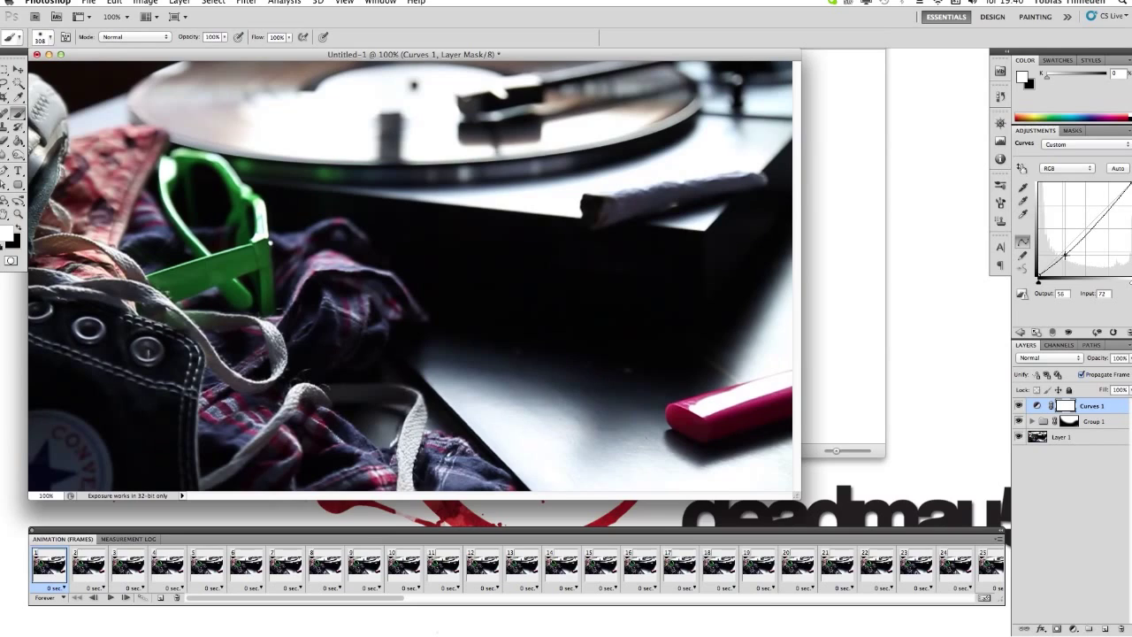
{"action": "left_click", "coordinate": [1020, 331]}
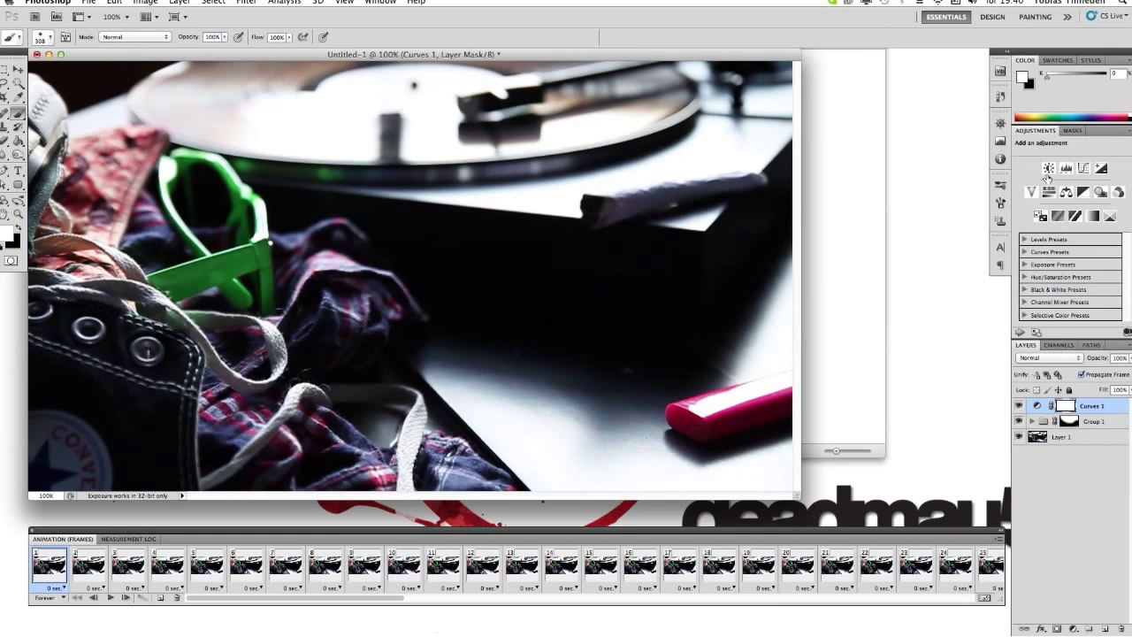
{"action": "left_click", "coordinate": [1032, 192]}
{"action": "left_click_drag", "start_coordinate": [1061, 177], "coordinate": [1047, 177]}
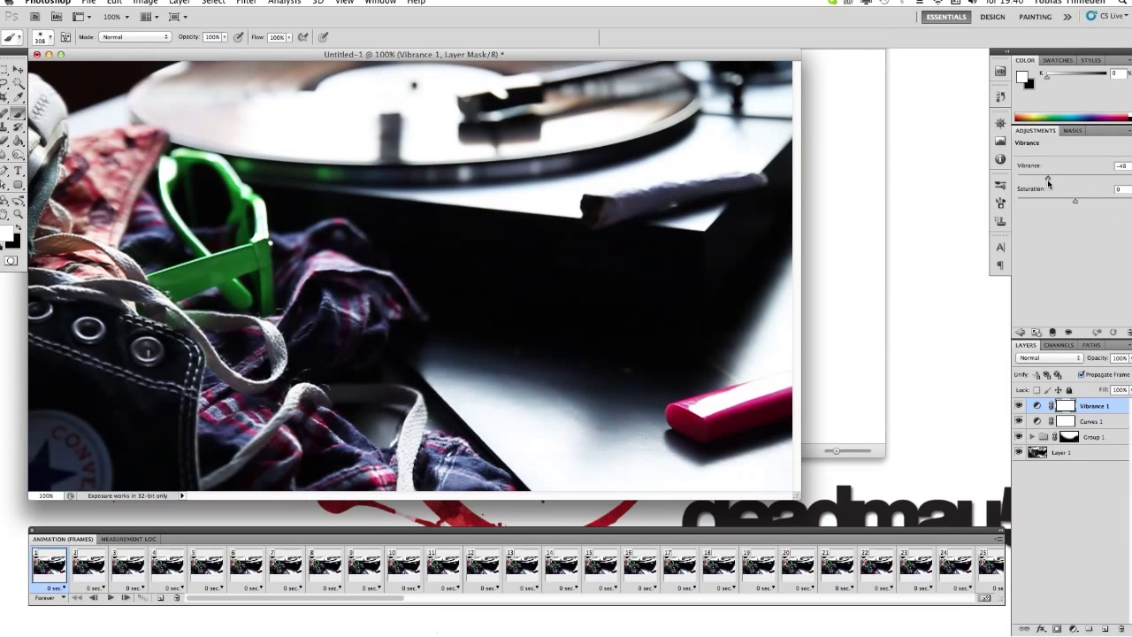
{"action": "left_click", "coordinate": [1020, 332]}
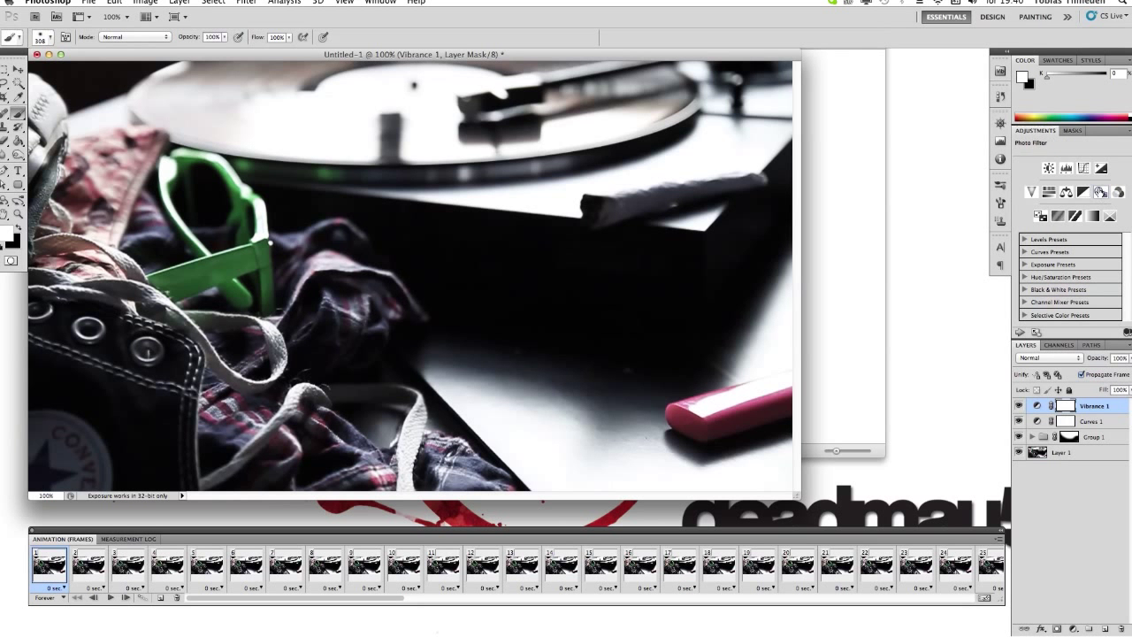
Step: Add a Gradient Map and make its white end stop light cyan
{"action": "left_click", "coordinate": [1092, 216]}
{"action": "left_click", "coordinate": [1079, 172]}
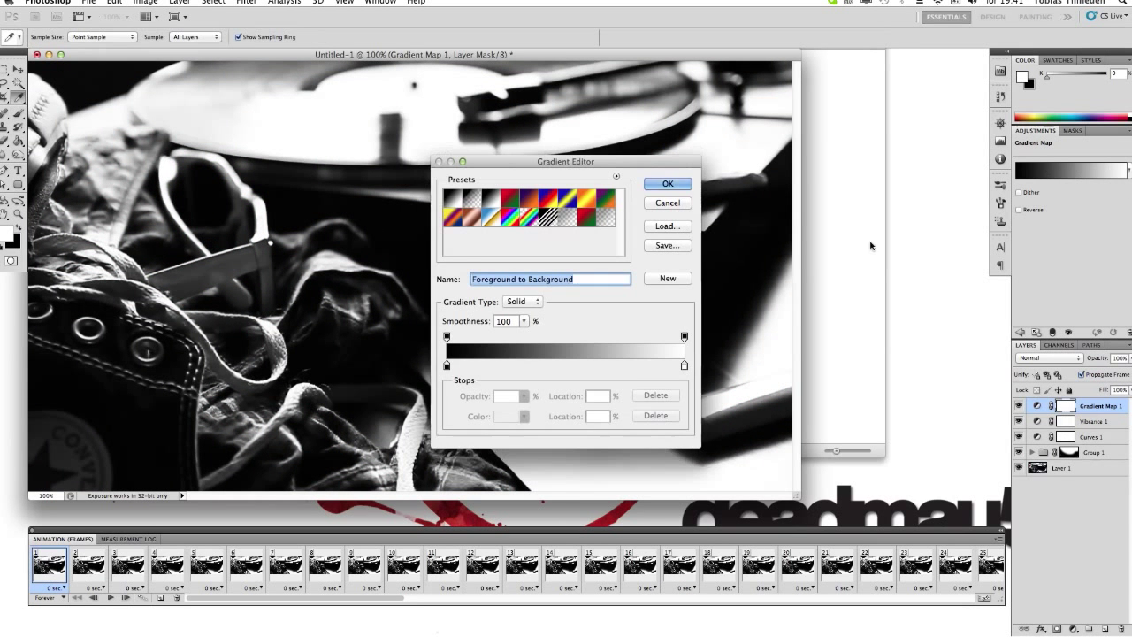
{"action": "left_click", "coordinate": [684, 365]}
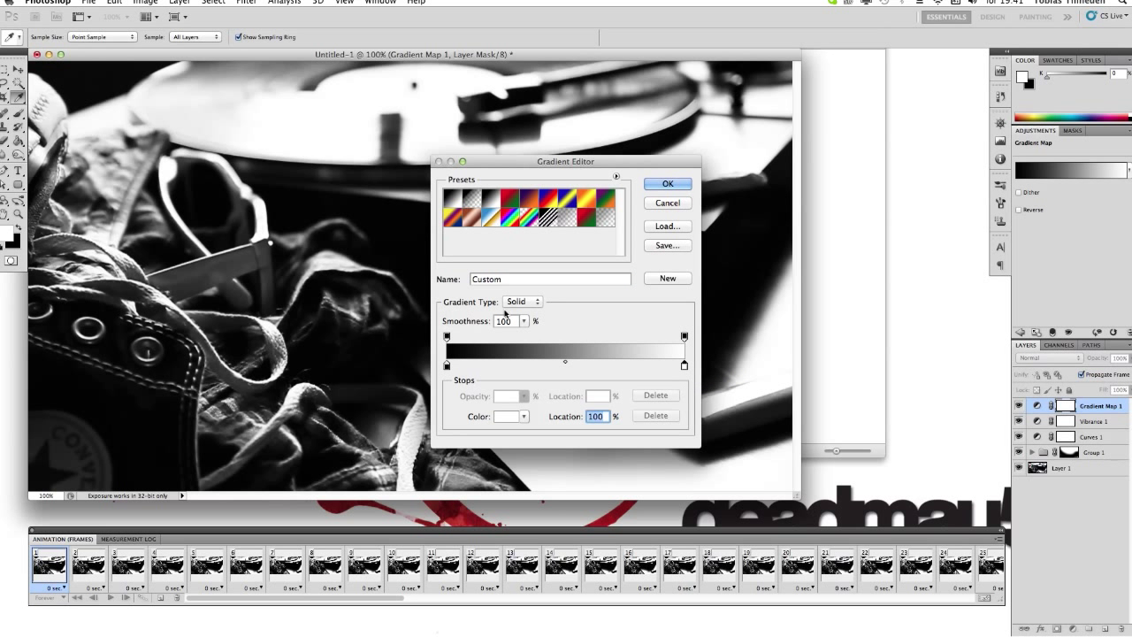
{"action": "left_click", "coordinate": [524, 415]}
{"action": "left_click", "coordinate": [509, 415]}
{"action": "left_click", "coordinate": [371, 335]}
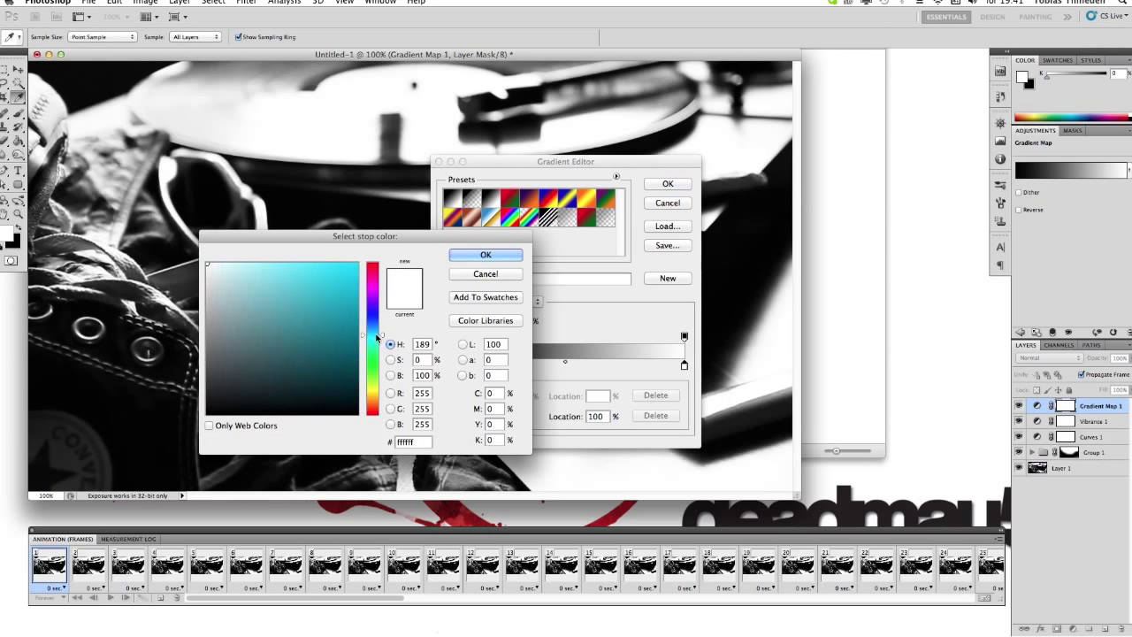
{"action": "left_click", "coordinate": [288, 272]}
{"action": "left_click", "coordinate": [513, 256]}
Step: Make the gradient's black end stop a pale cream yellow and accept the gradient
{"action": "left_click", "coordinate": [446, 364]}
{"action": "left_click", "coordinate": [501, 416]}
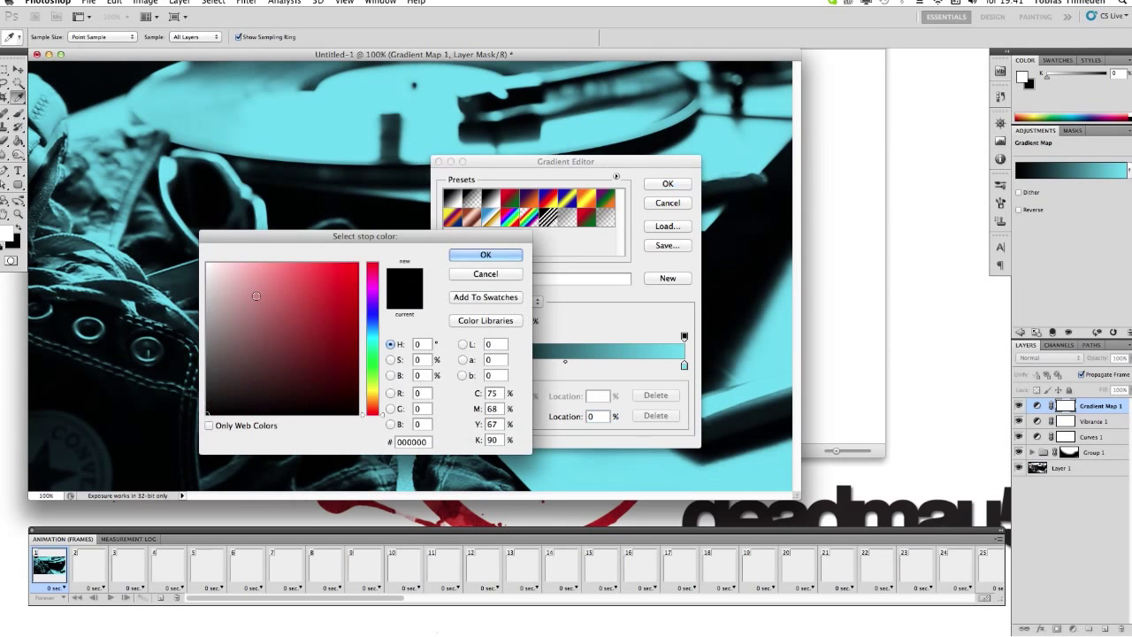
{"action": "left_click", "coordinate": [372, 388]}
{"action": "left_click", "coordinate": [257, 268]}
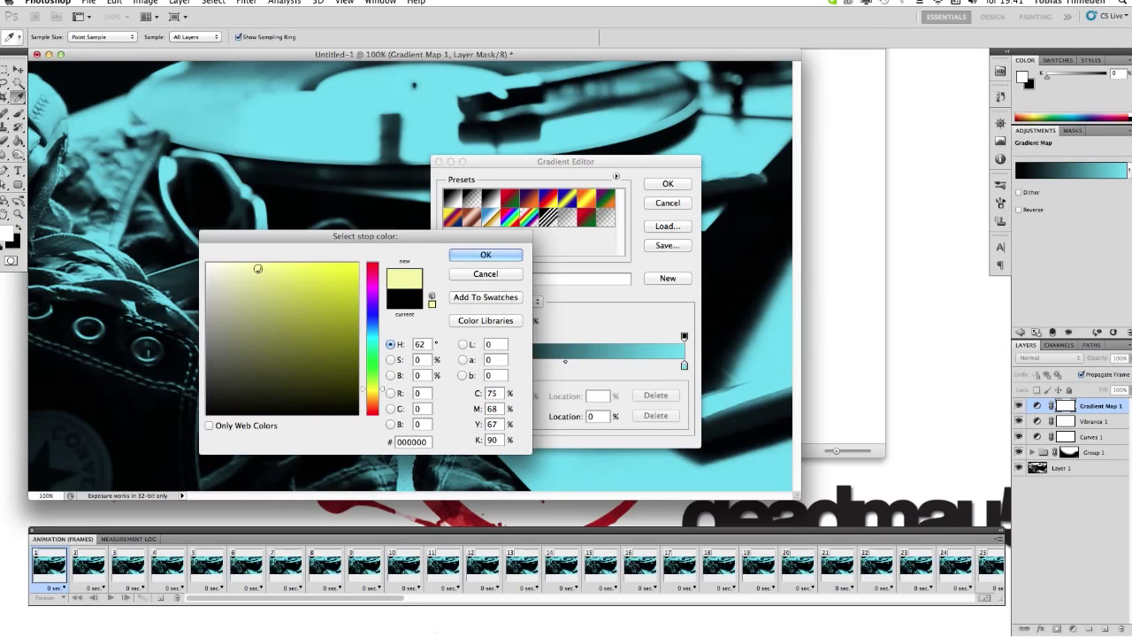
{"action": "left_click", "coordinate": [224, 271]}
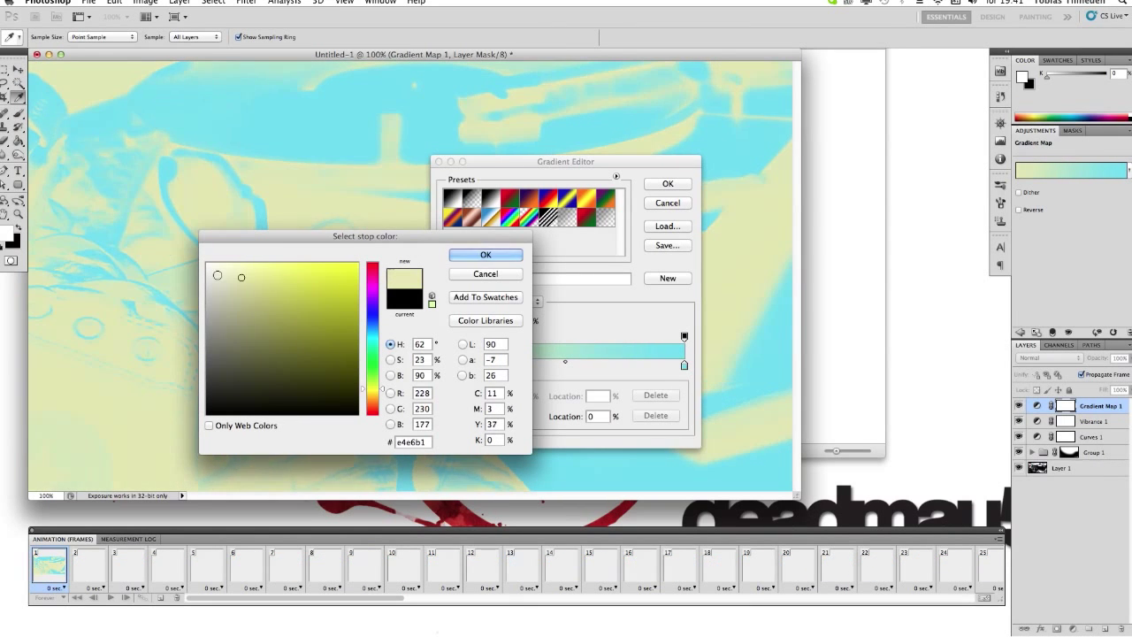
{"action": "left_click", "coordinate": [486, 255]}
{"action": "left_click", "coordinate": [668, 183]}
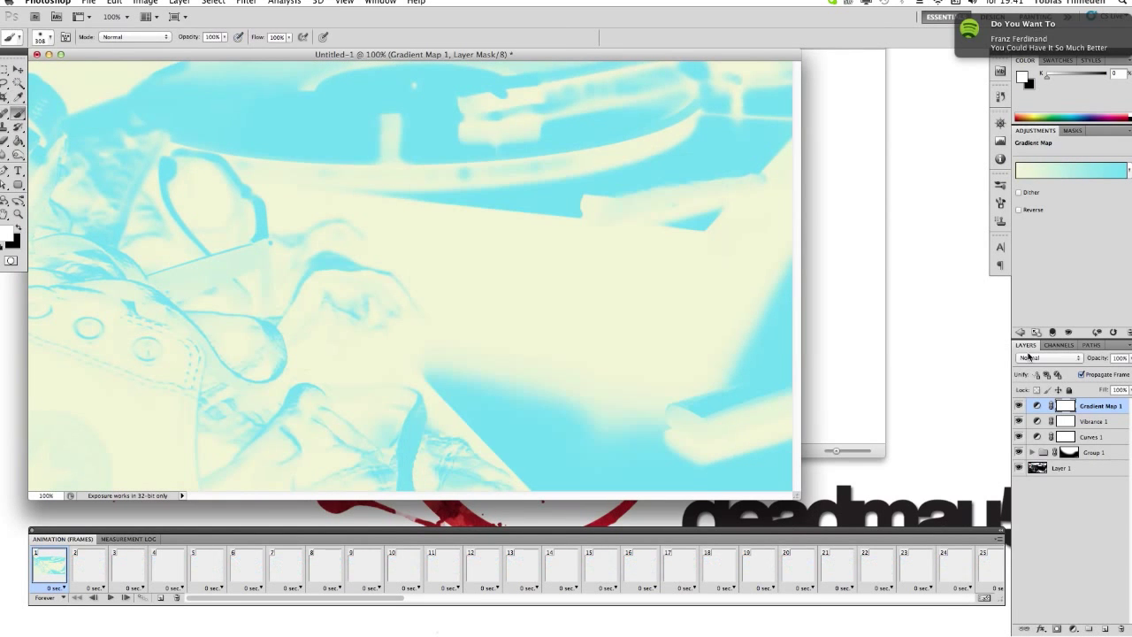
Step: Set the Gradient Map 1 blend mode to Screen, after trying Lighten
{"action": "left_click", "coordinate": [1029, 358]}
{"action": "left_click", "coordinate": [1043, 431]}
{"action": "left_click", "coordinate": [1049, 358]}
{"action": "left_click", "coordinate": [1030, 366]}
Step: Switch Gradient Map 1 to Soft Light at about 20% opacity
{"action": "left_click", "coordinate": [1049, 359]}
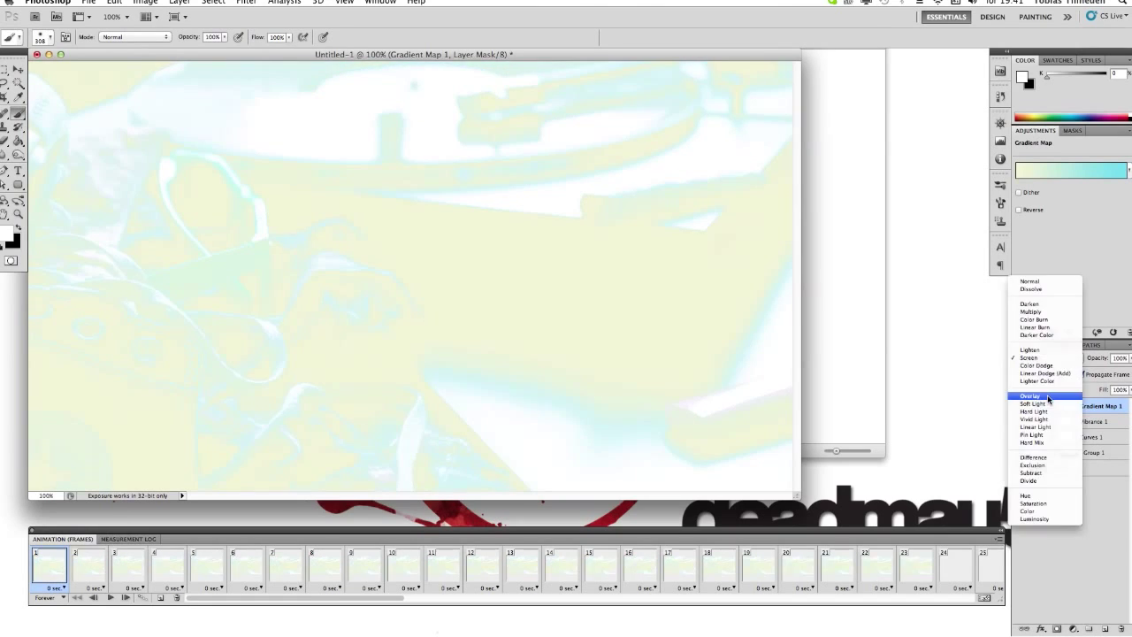
{"action": "left_click", "coordinate": [1030, 397]}
{"action": "left_click", "coordinate": [1058, 359]}
{"action": "left_click", "coordinate": [1053, 370]}
{"action": "left_click", "coordinate": [1128, 358]}
{"action": "left_click_drag", "start_coordinate": [1129, 373], "coordinate": [1084, 371]}
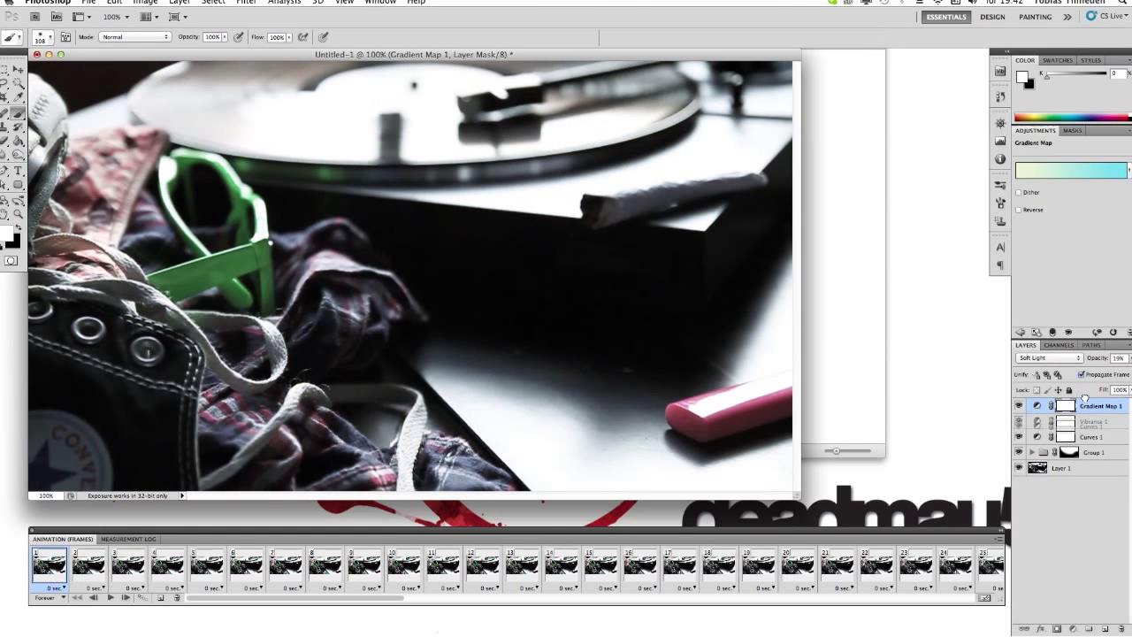
Step: Move Curves 1 to the top, then set Gradient Map 1 back to Normal with faint opacity
{"action": "left_click_drag", "start_coordinate": [1089, 436], "coordinate": [1090, 403]}
{"action": "left_click", "coordinate": [1097, 421]}
{"action": "left_click", "coordinate": [1049, 358]}
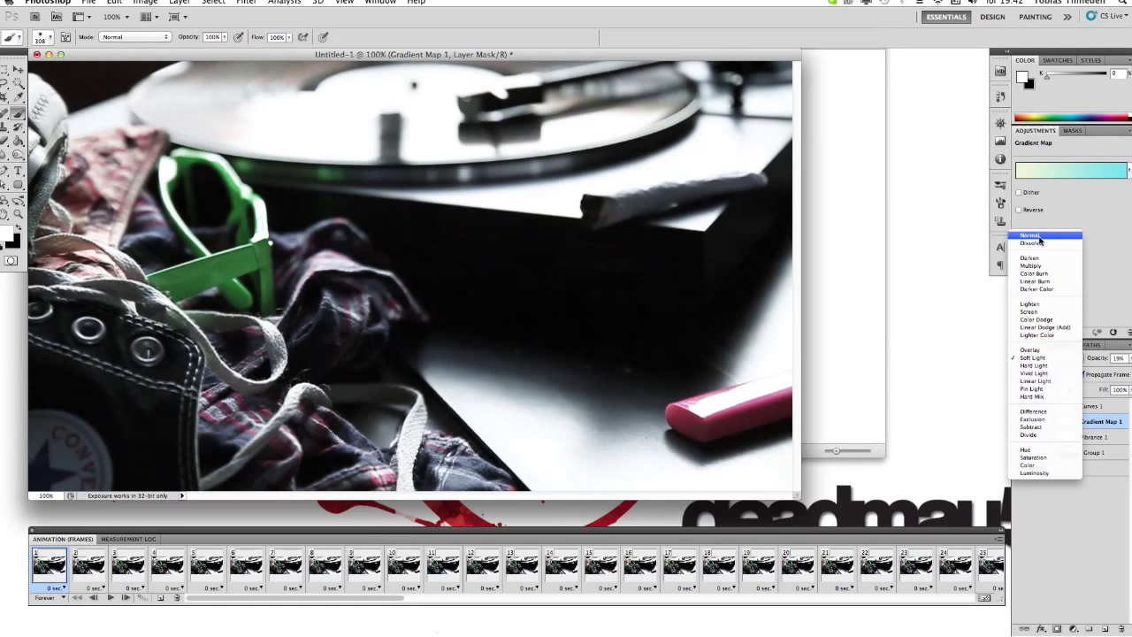
{"action": "left_click", "coordinate": [1030, 237]}
{"action": "left_click", "coordinate": [1127, 358]}
{"action": "left_click_drag", "start_coordinate": [1077, 372], "coordinate": [1074, 371]}
Step: Raise Vibrance 1 to +61, then select the base photo layer Layer 1
{"action": "left_click", "coordinate": [1093, 436]}
{"action": "left_click_drag", "start_coordinate": [1064, 176], "coordinate": [1111, 177]}
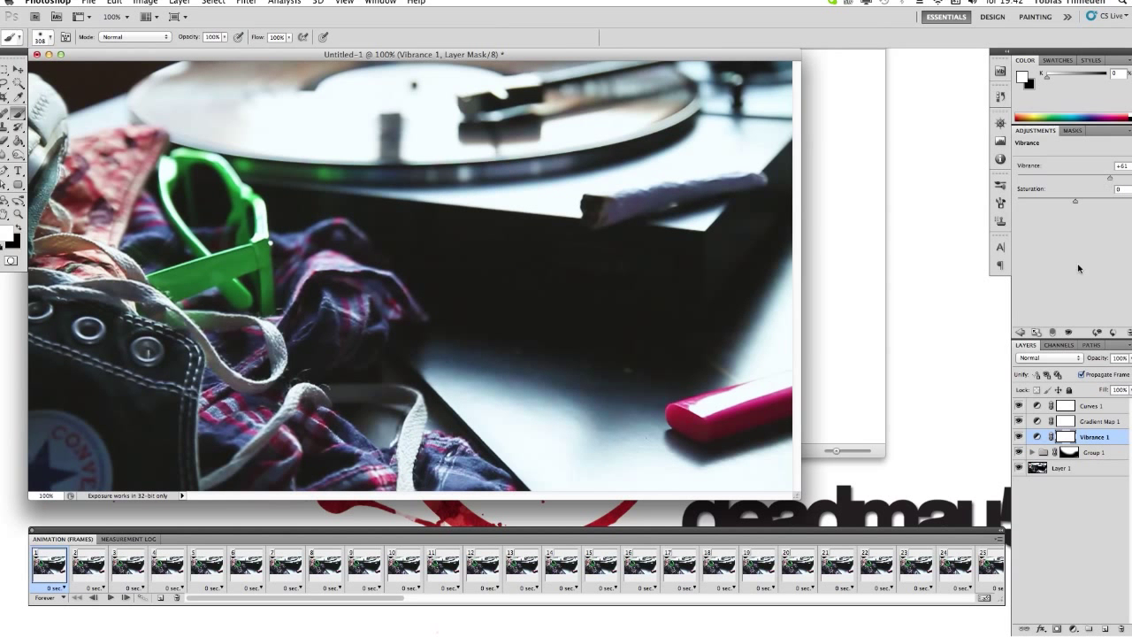
{"action": "left_click", "coordinate": [1062, 523]}
{"action": "left_click", "coordinate": [205, 283], "text": "alt"}
{"action": "left_click", "coordinate": [18, 83]}
{"action": "left_click", "coordinate": [145, 1]}
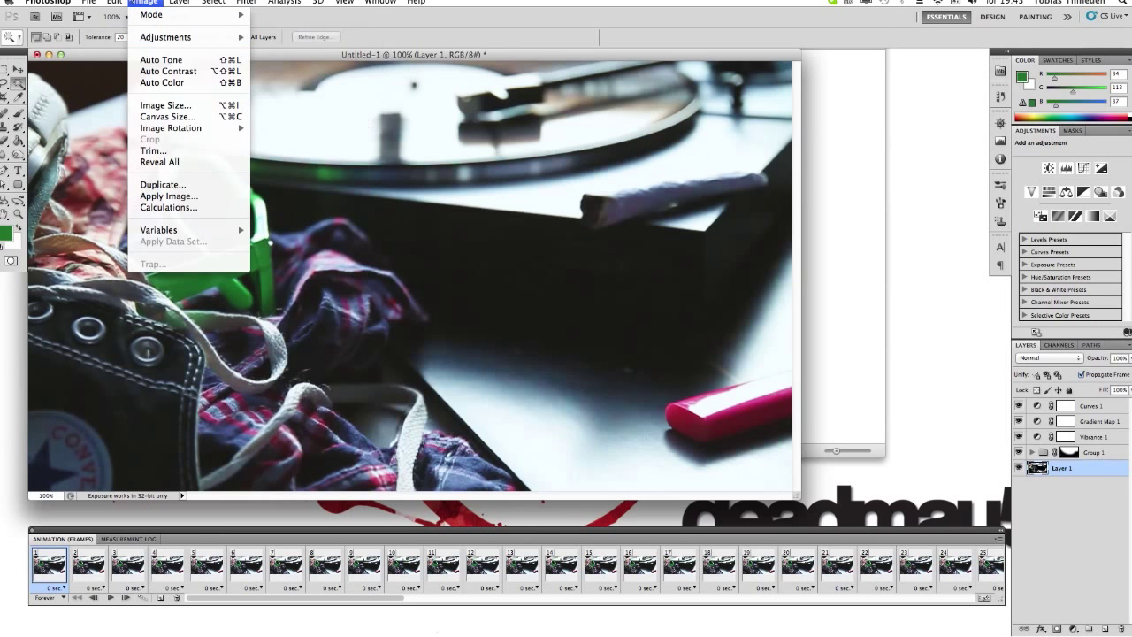
Step: Resize the image to 900 × 506 pixels at 200 pixels/inch, proportions constrained
{"action": "mouse_move", "coordinate": [115, 1]}
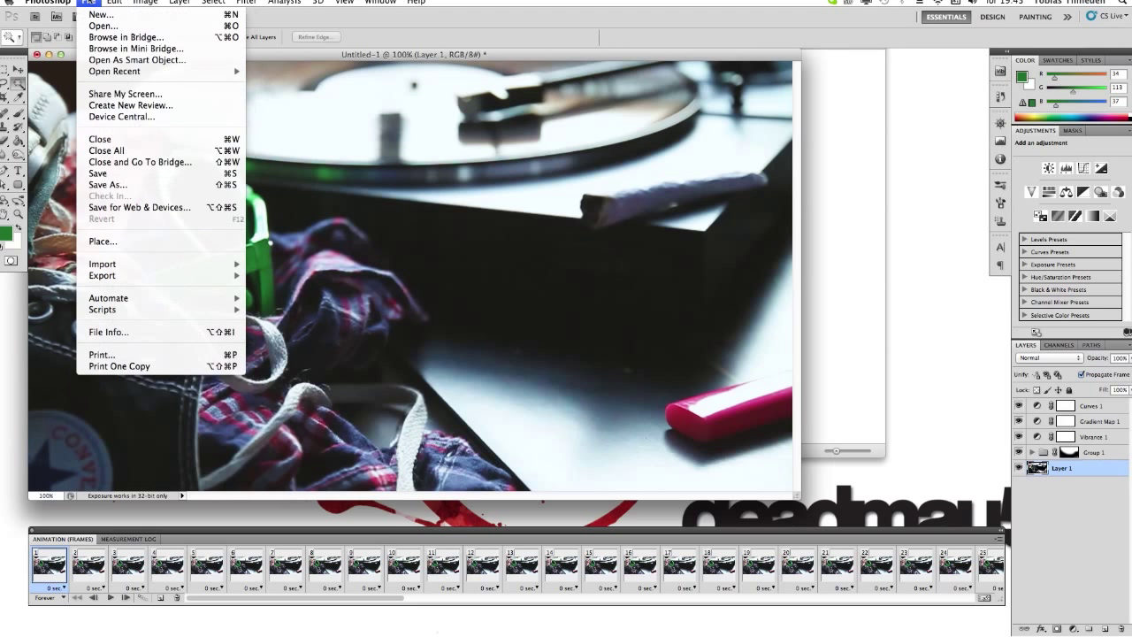
{"action": "left_click", "coordinate": [650, 258]}
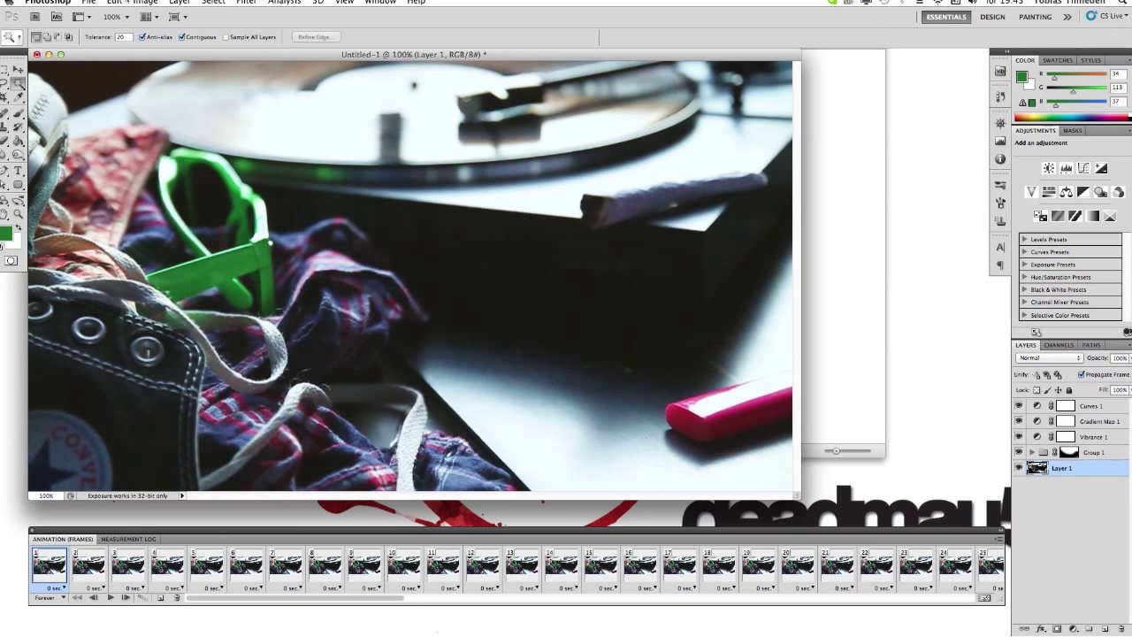
{"action": "left_click", "coordinate": [145, 1]}
{"action": "left_click", "coordinate": [177, 103]}
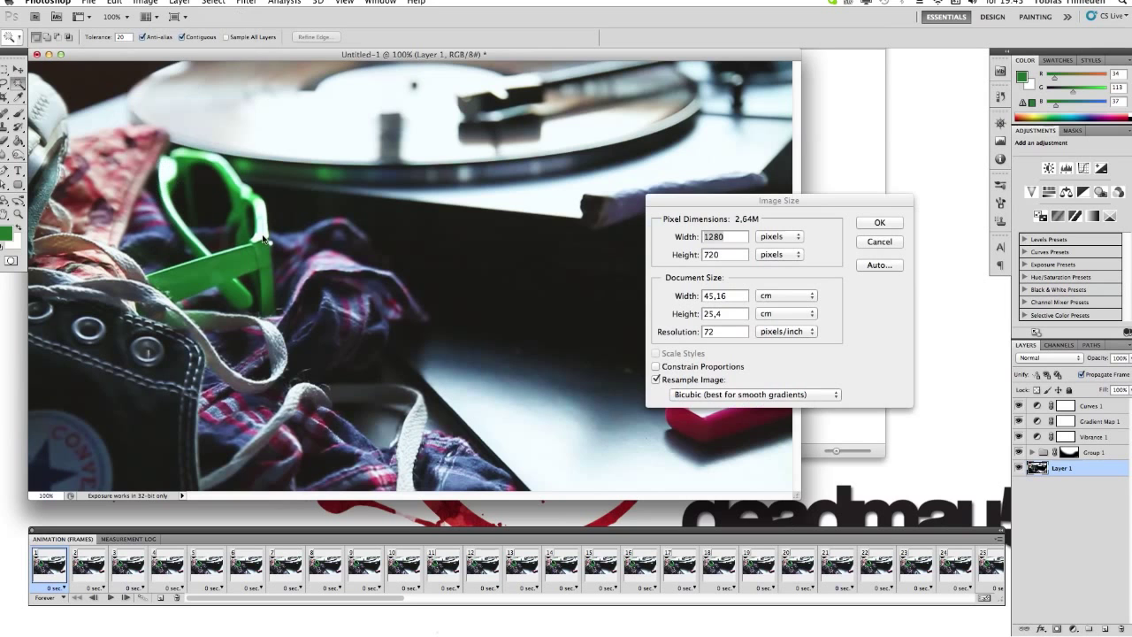
{"action": "double_click", "coordinate": [712, 332]}
{"action": "key", "text": "BackSpace"}
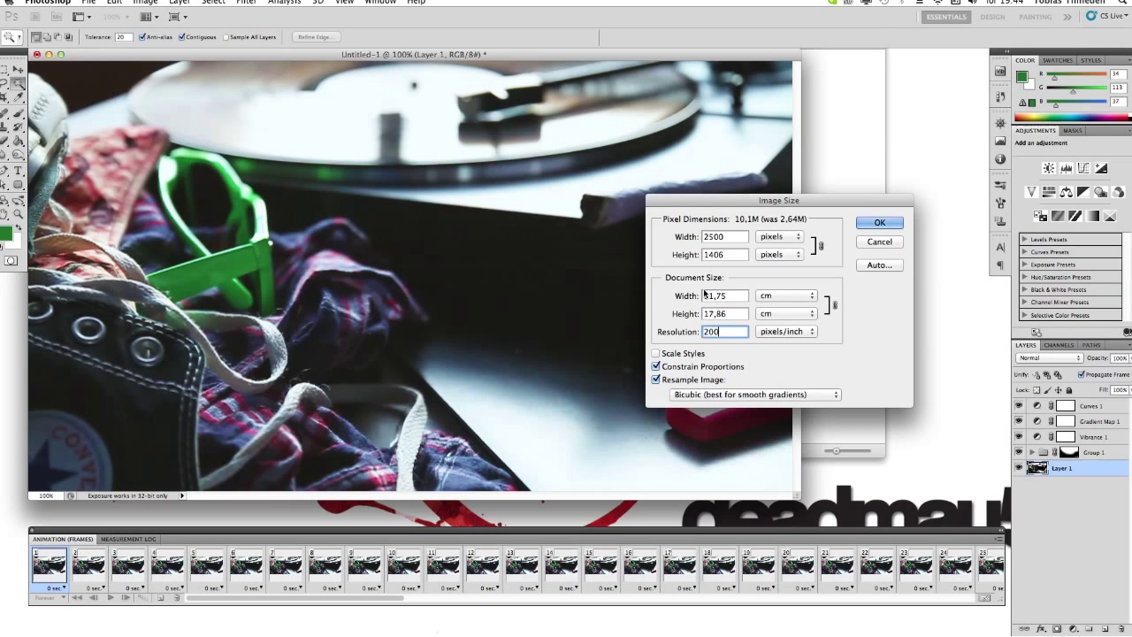
{"action": "double_click", "coordinate": [723, 236]}
{"action": "type", "text": "800"}
{"action": "key", "text": "BackSpace"}
{"action": "key", "text": "BackSpace"}
{"action": "key", "text": "BackSpace"}
{"action": "type", "text": "900"}
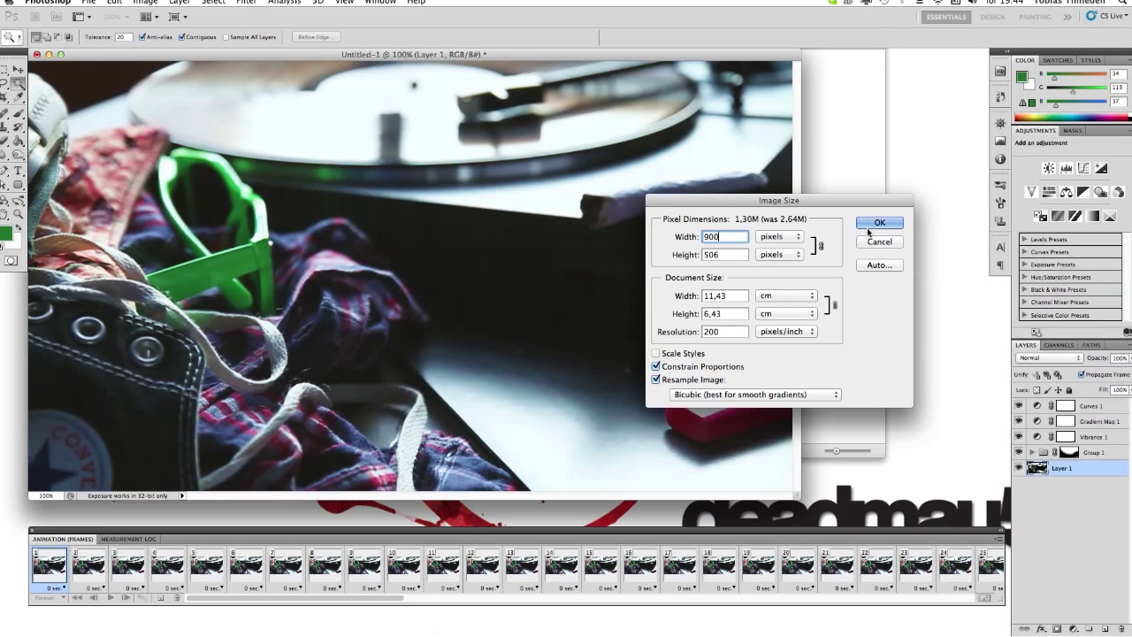
{"action": "left_click", "coordinate": [873, 229]}
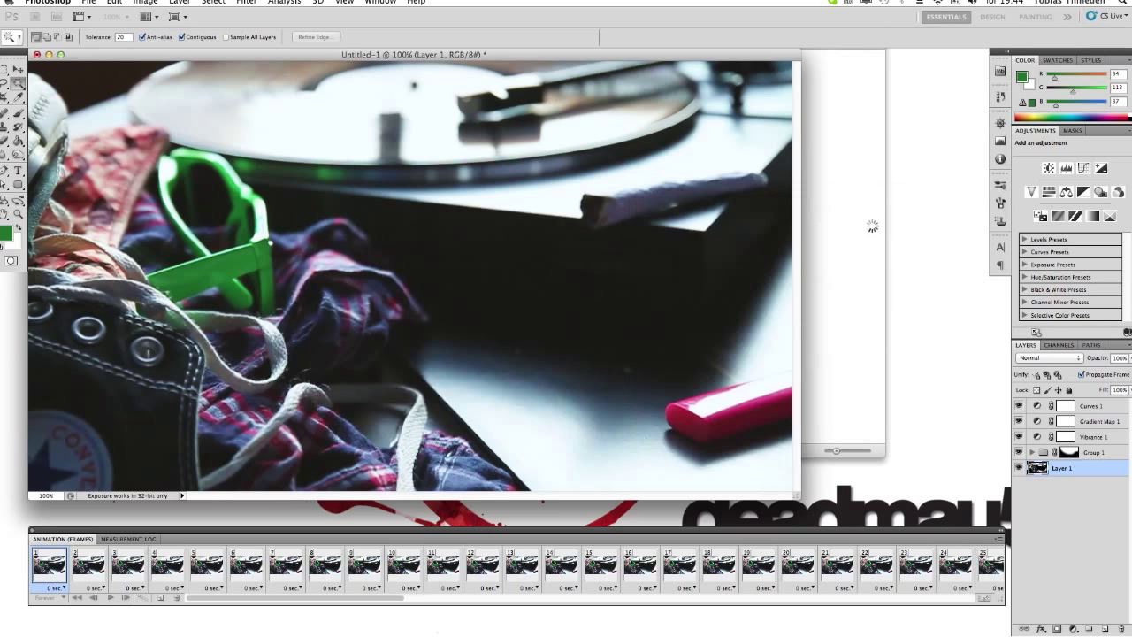
Step: Save the animation via Save for Web & Devices as 'high life.gif' in the Gif folder
{"action": "left_click", "coordinate": [90, 2]}
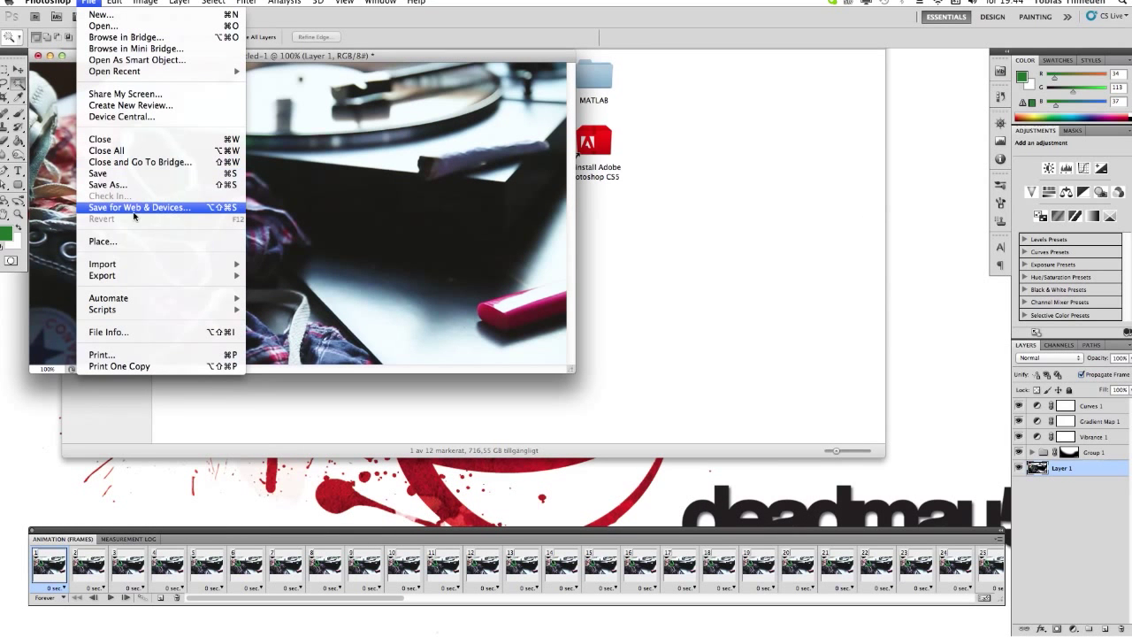
{"action": "left_click", "coordinate": [134, 210]}
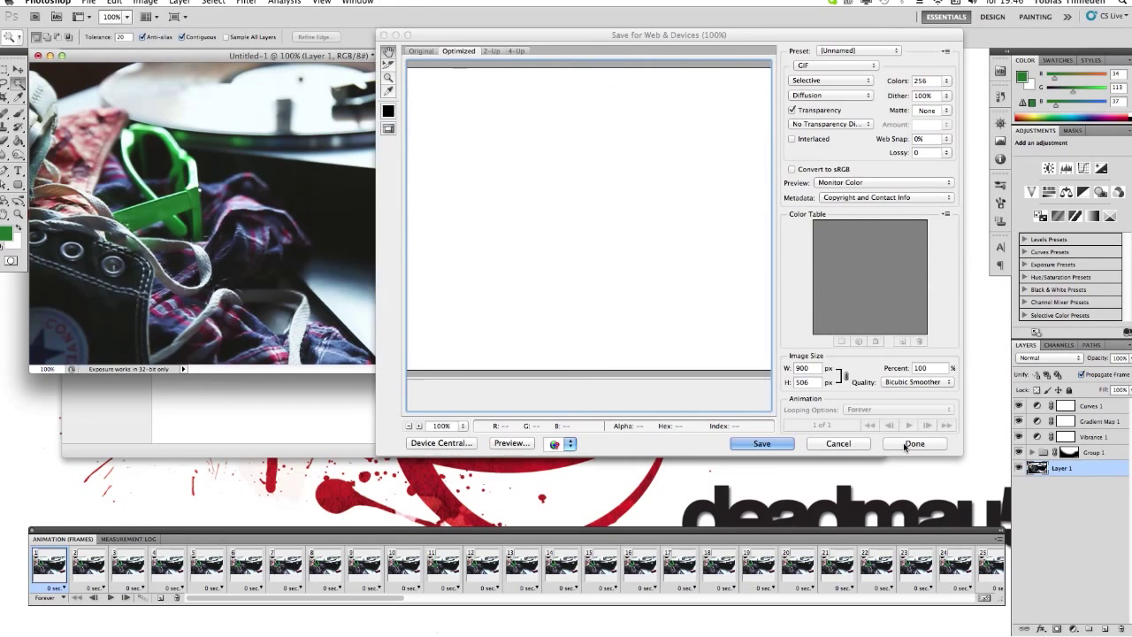
{"action": "key", "text": "Return"}
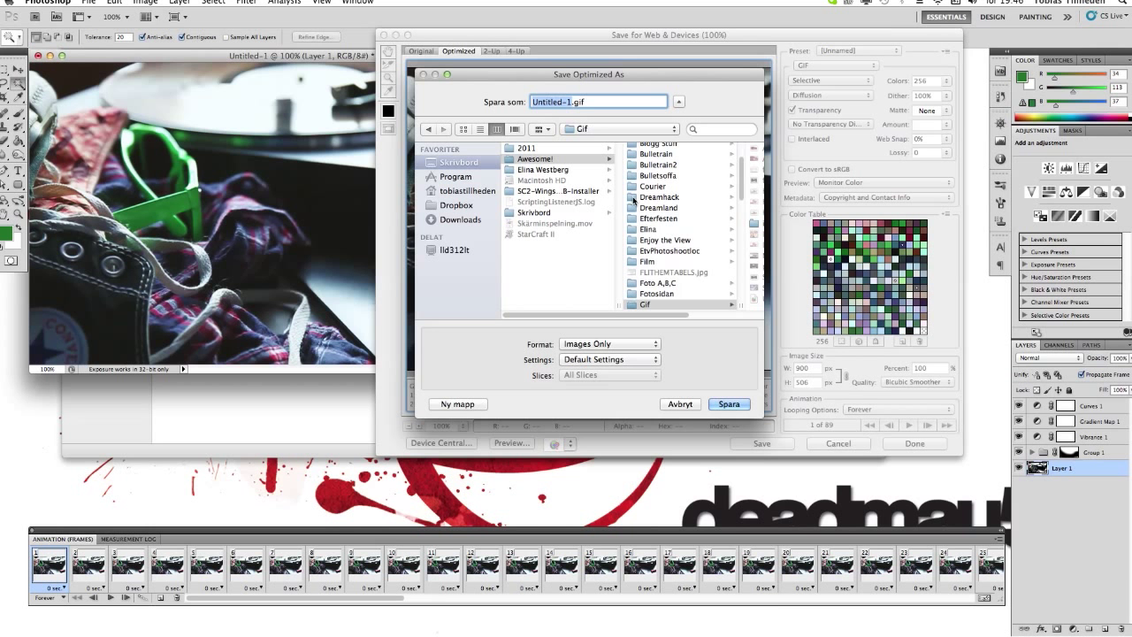
{"action": "key", "text": "BackSpace"}
{"action": "type", "text": "hi"}
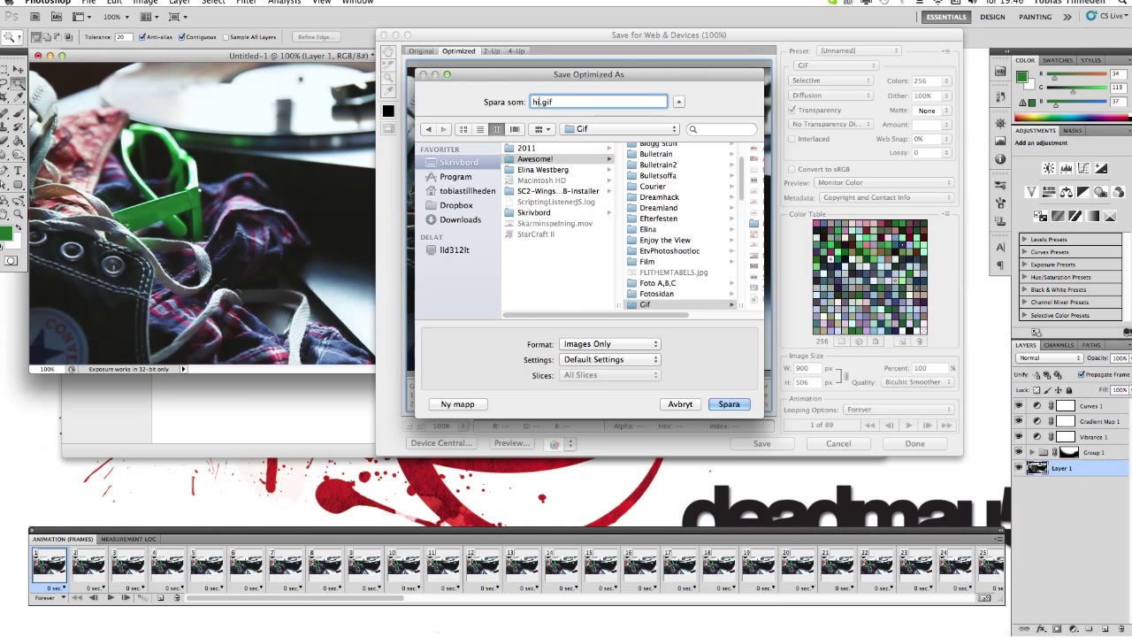
{"action": "type", "text": "he"}
{"action": "key", "text": "BackSpace"}
{"action": "key", "text": "BackSpace"}
{"action": "type", "text": "go"}
{"action": "key", "text": "BackSpace"}
{"action": "type", "text": "h life"}
{"action": "left_click", "coordinate": [727, 405]}
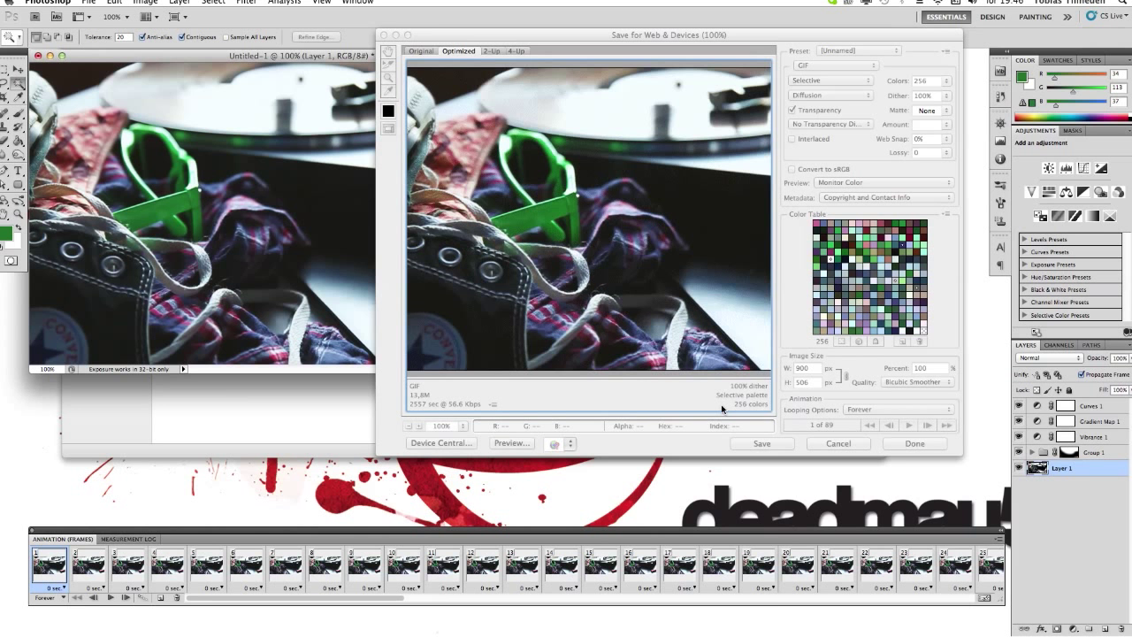